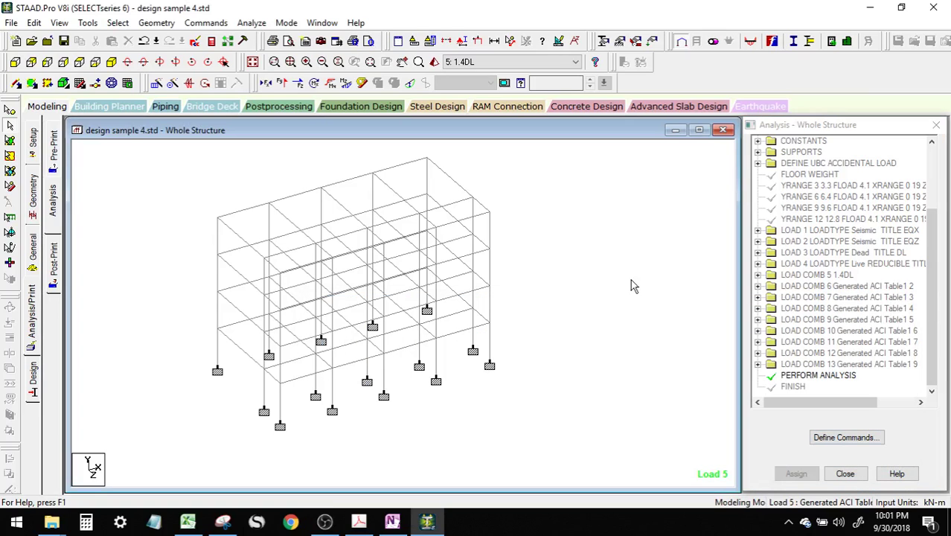
Select beams and a left-side column in the analysed frame model to inspect them.
{"action": "left_click", "coordinate": [577, 346]}
{"action": "left_click", "coordinate": [593, 355]}
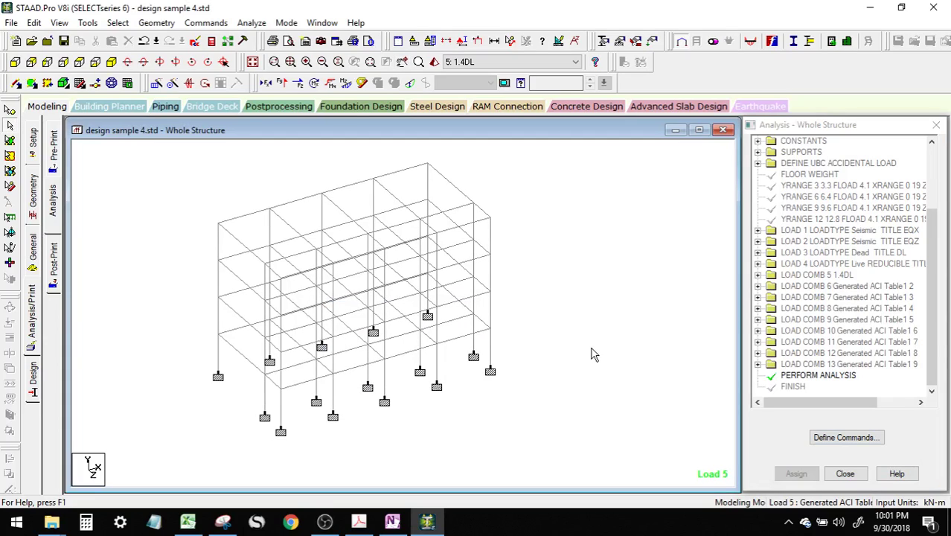
{"action": "left_click", "coordinate": [229, 335]}
{"action": "left_click", "coordinate": [228, 331]}
{"action": "left_click", "coordinate": [216, 345]}
Pan the model view and switch the frame into Postprocessing mode.
{"action": "middle_click_drag", "start_coordinate": [542, 425], "coordinate": [503, 410]}
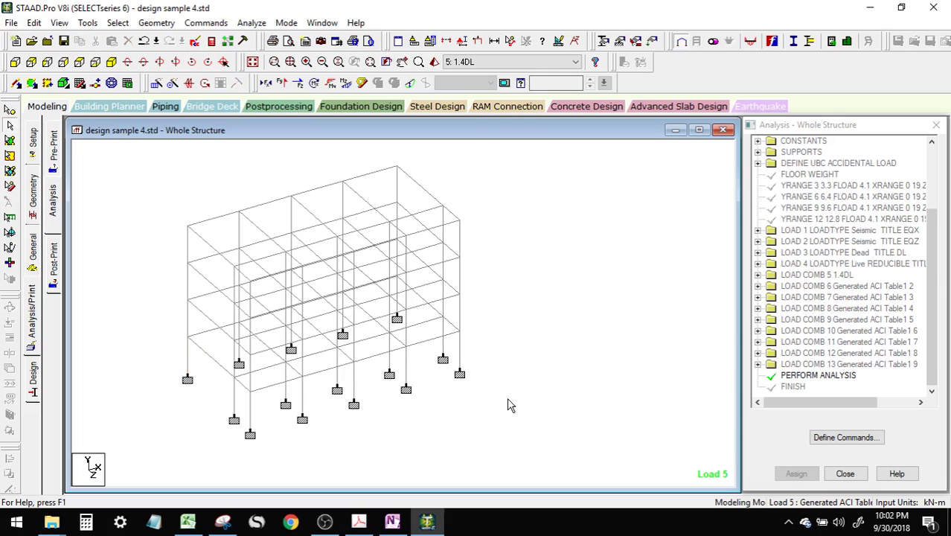
{"action": "left_click_drag", "start_coordinate": [939, 363], "coordinate": [941, 372]}
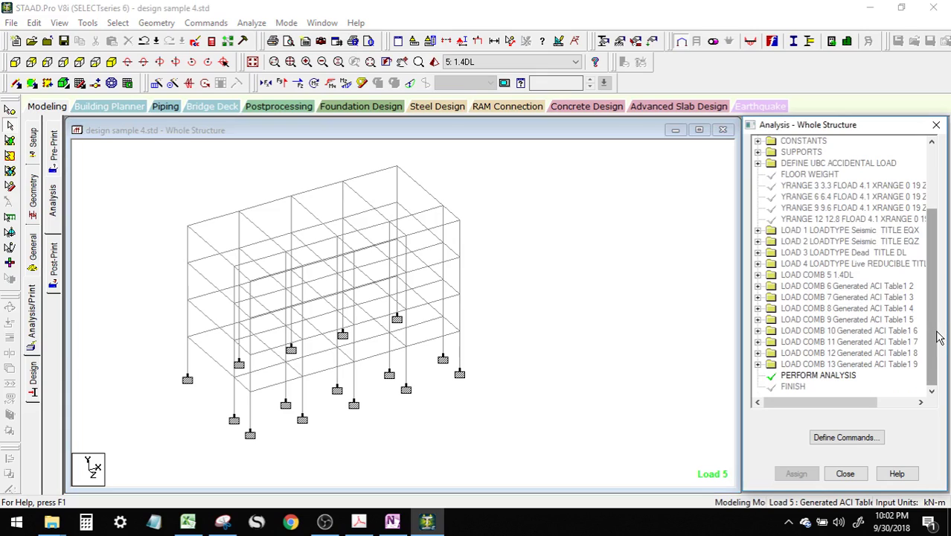
{"action": "left_click", "coordinate": [571, 371]}
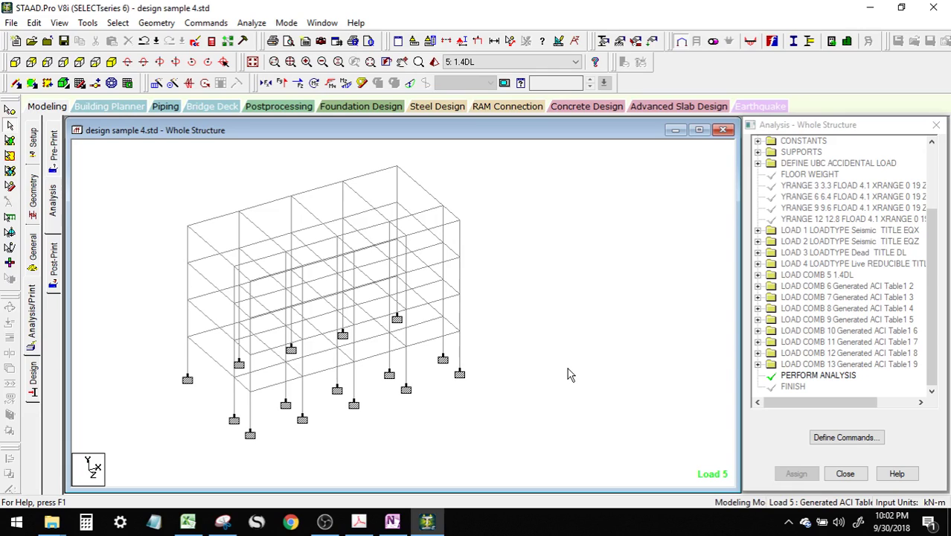
{"action": "left_click", "coordinate": [285, 108]}
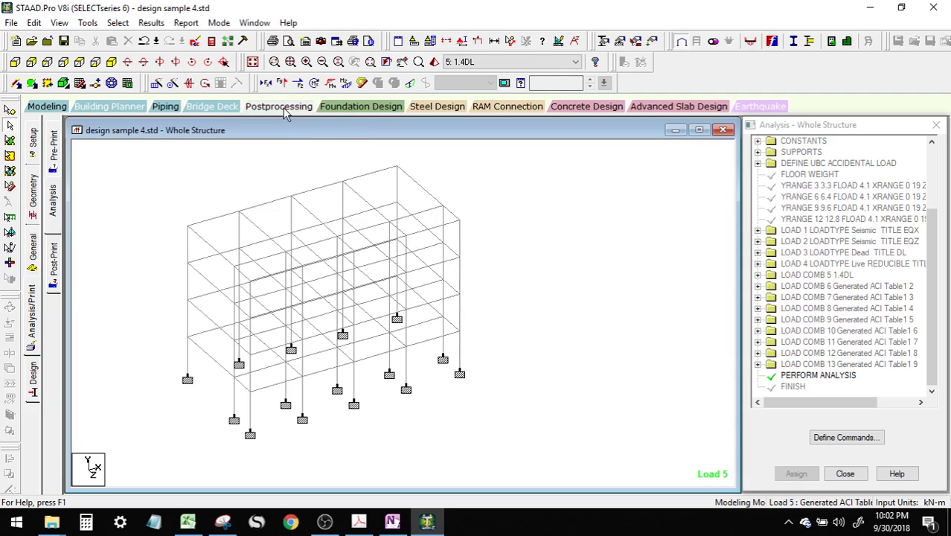
Remove load cases 1 EQX to 4 LL so results cover only cases 5–13, and apply.
{"action": "mouse_move", "coordinate": [606, 296]}
{"action": "left_mouse_down"}
{"action": "mouse_move", "coordinate": [606, 331]}
{"action": "mouse_move", "coordinate": [609, 293]}
{"action": "left_mouse_up"}
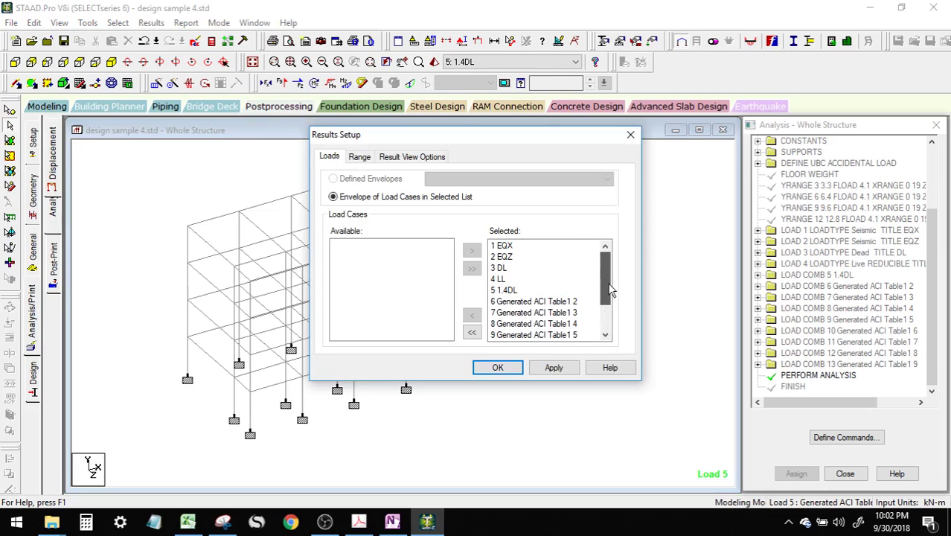
{"action": "left_click_drag", "start_coordinate": [502, 281], "coordinate": [506, 247]}
{"action": "left_click", "coordinate": [472, 316]}
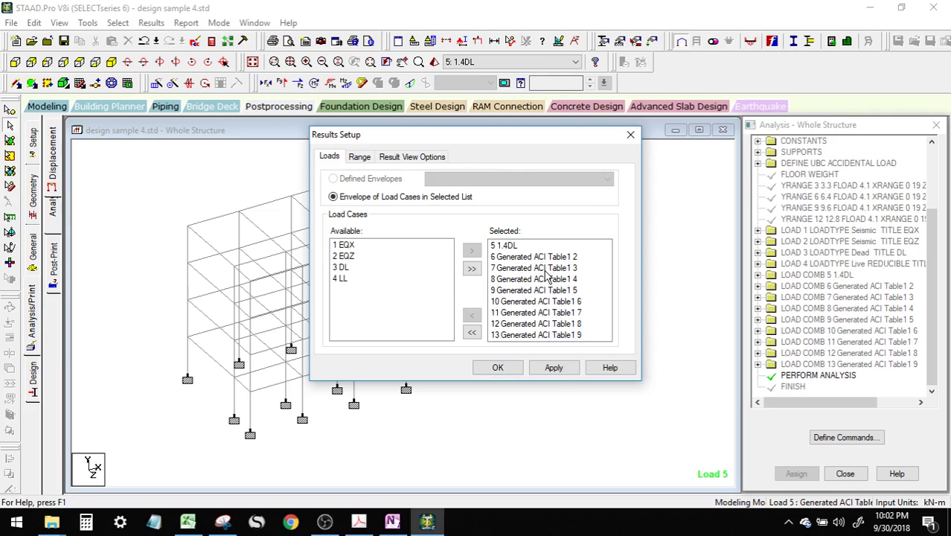
{"action": "left_click_drag", "start_coordinate": [519, 262], "coordinate": [512, 297]}
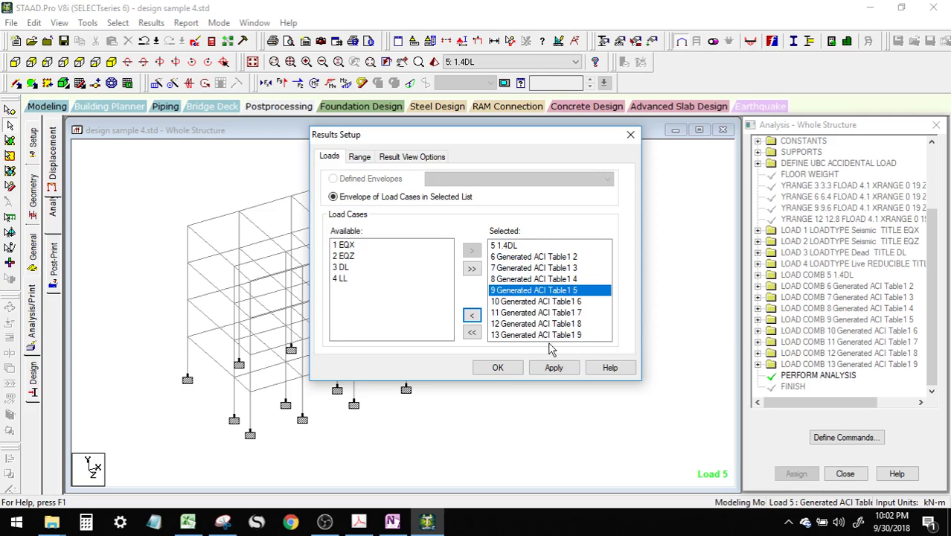
{"action": "left_click", "coordinate": [553, 367]}
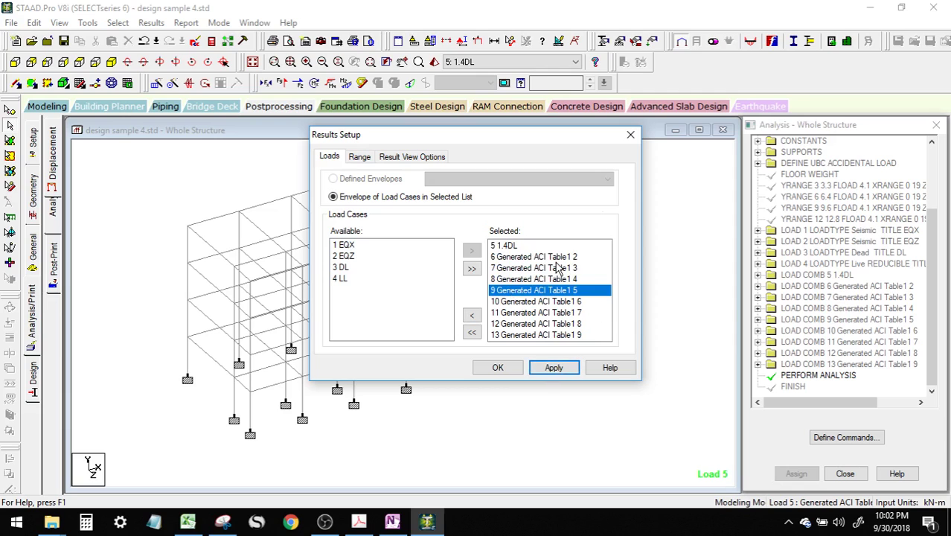
{"action": "left_click", "coordinate": [497, 367]}
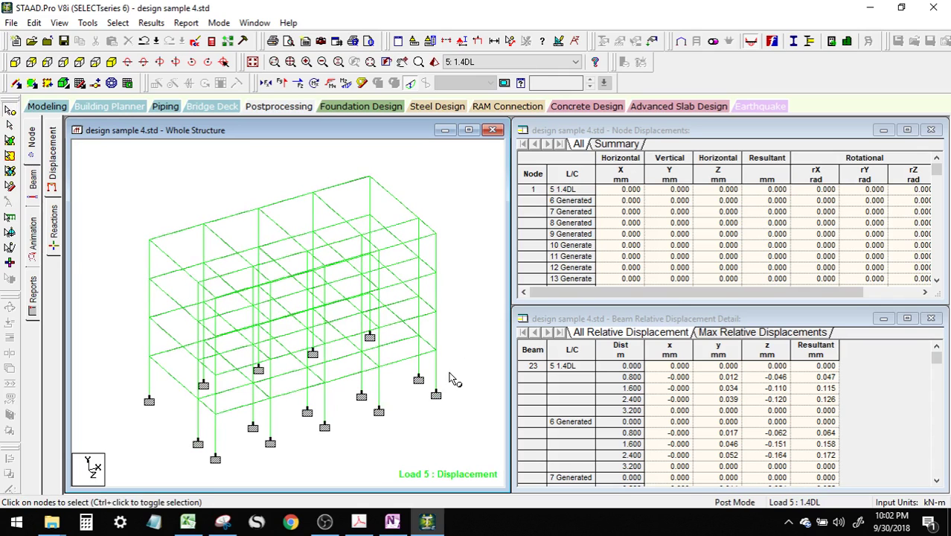
Show the Beam End Forces summary and locate Max Mz 203.902 (beam 96) and Min Mz −176.915 (beam 95).
{"action": "left_click", "coordinate": [32, 191]}
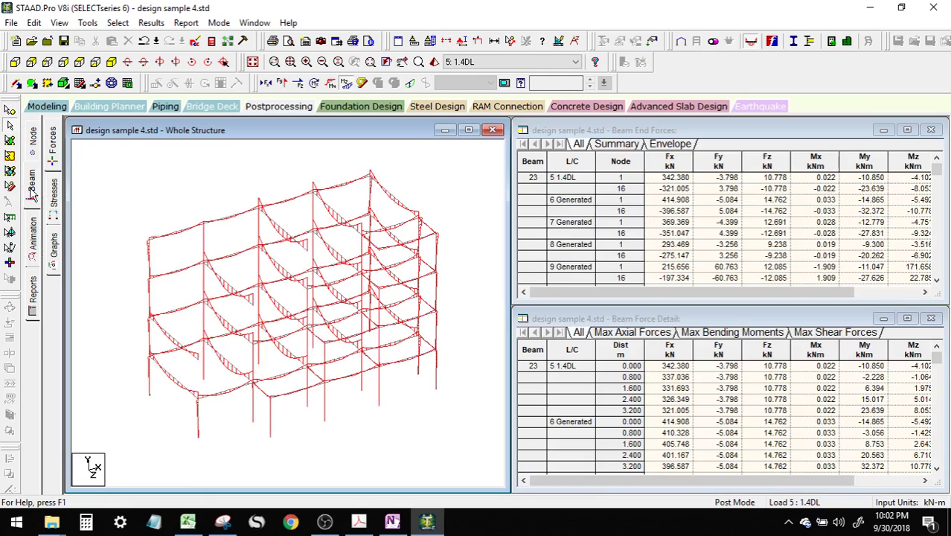
{"action": "left_click", "coordinate": [618, 146]}
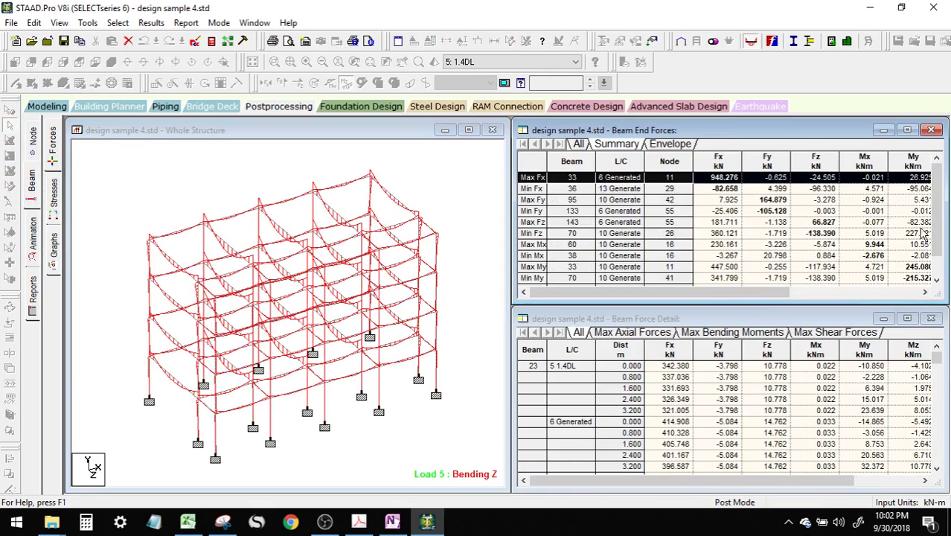
{"action": "scroll", "coordinate": [926, 231], "scroll_direction": "down", "scroll_amount": 1}
{"action": "left_click", "coordinate": [532, 267]}
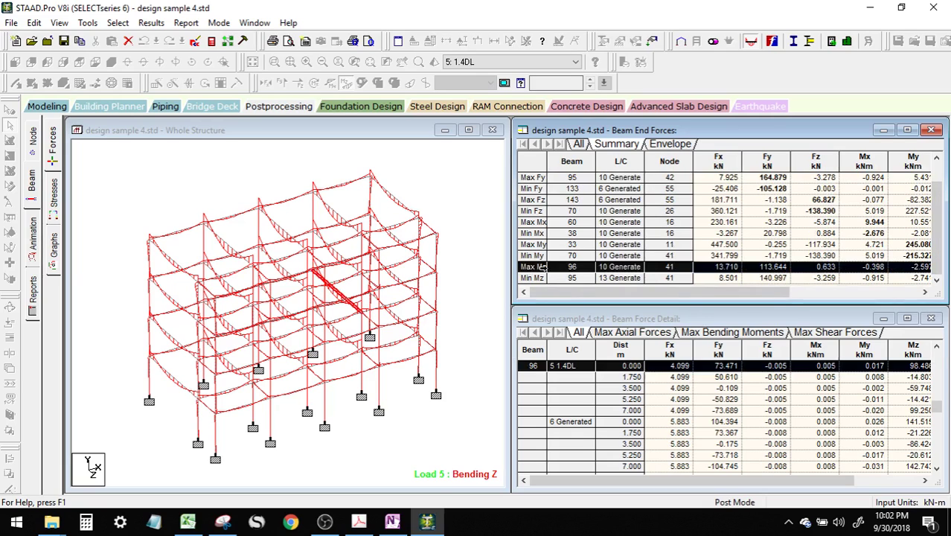
{"action": "left_click_drag", "start_coordinate": [614, 292], "coordinate": [746, 292]}
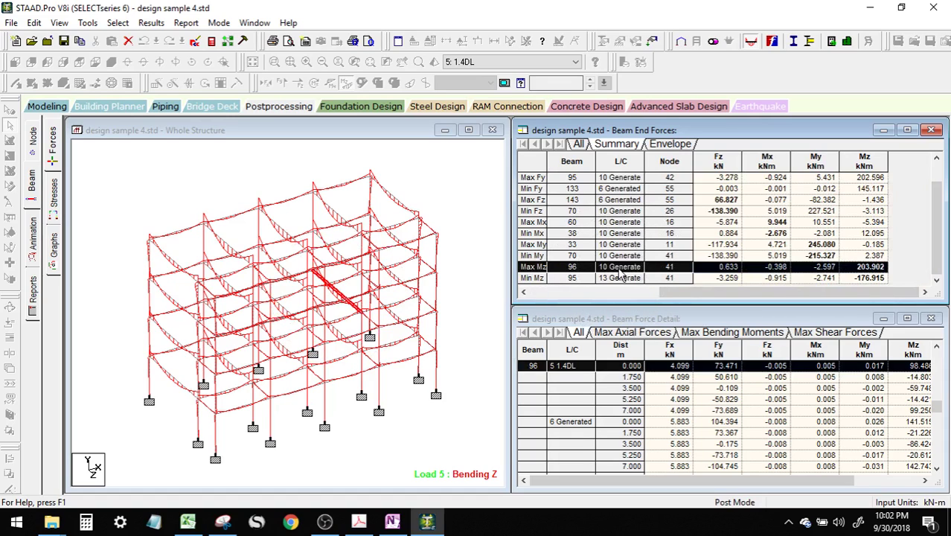
{"action": "left_click", "coordinate": [575, 62]}
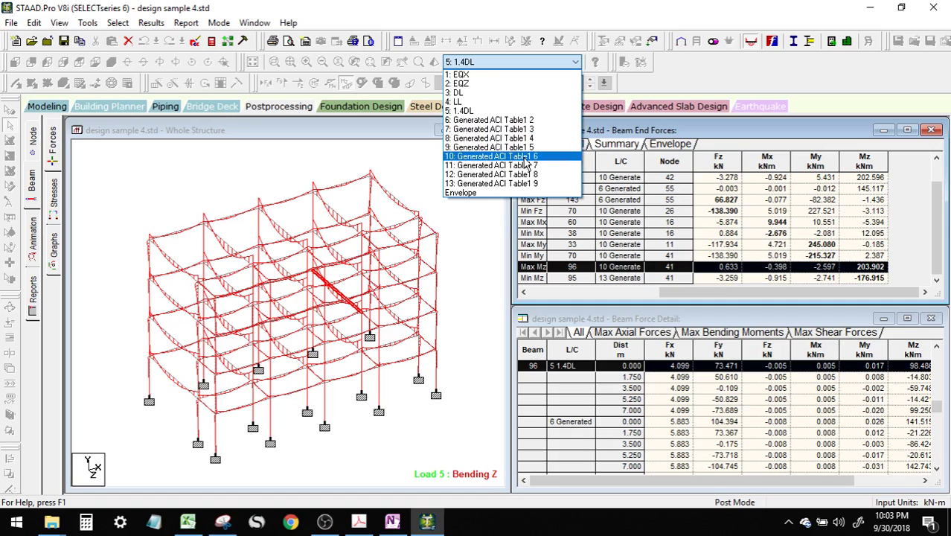
{"action": "left_click", "coordinate": [740, 296]}
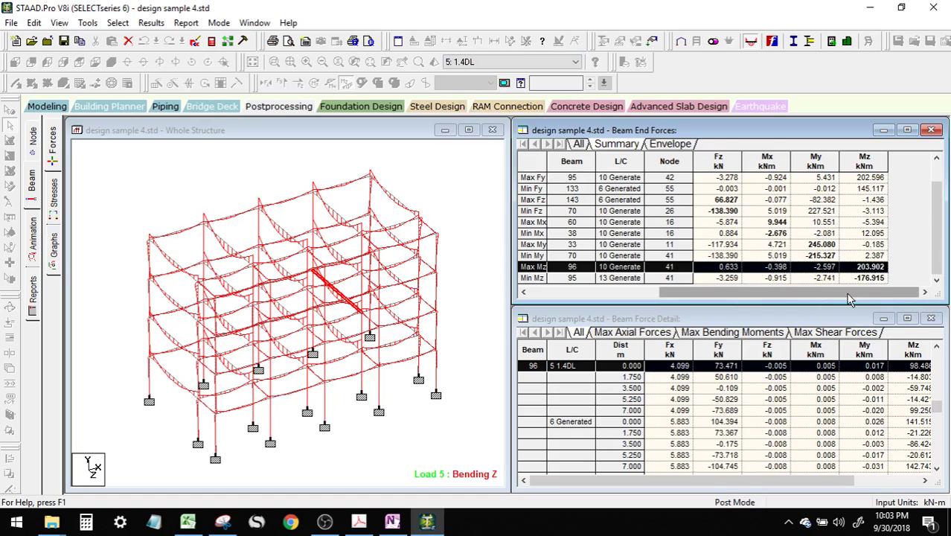
{"action": "left_click_drag", "start_coordinate": [750, 303], "coordinate": [817, 295]}
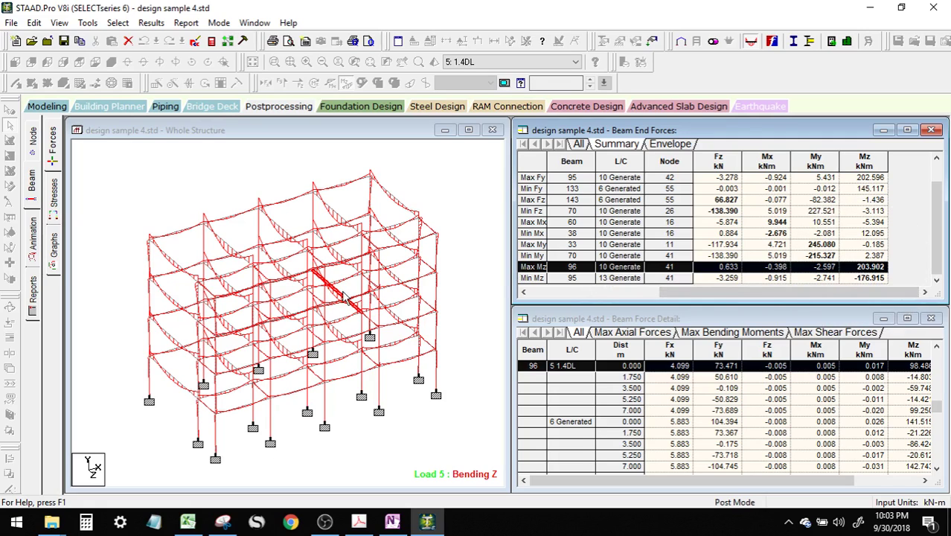
Bring up the Beam Design sheet in the Excel design workbook.
{"action": "left_click", "coordinate": [190, 521]}
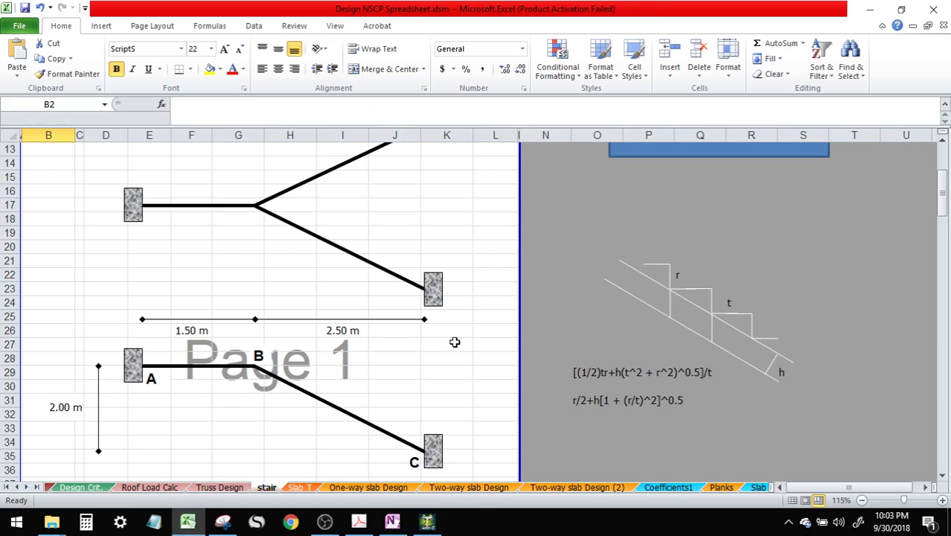
{"action": "left_click", "coordinate": [26, 489]}
{"action": "left_click_drag", "start_coordinate": [27, 489], "coordinate": [27, 490]}
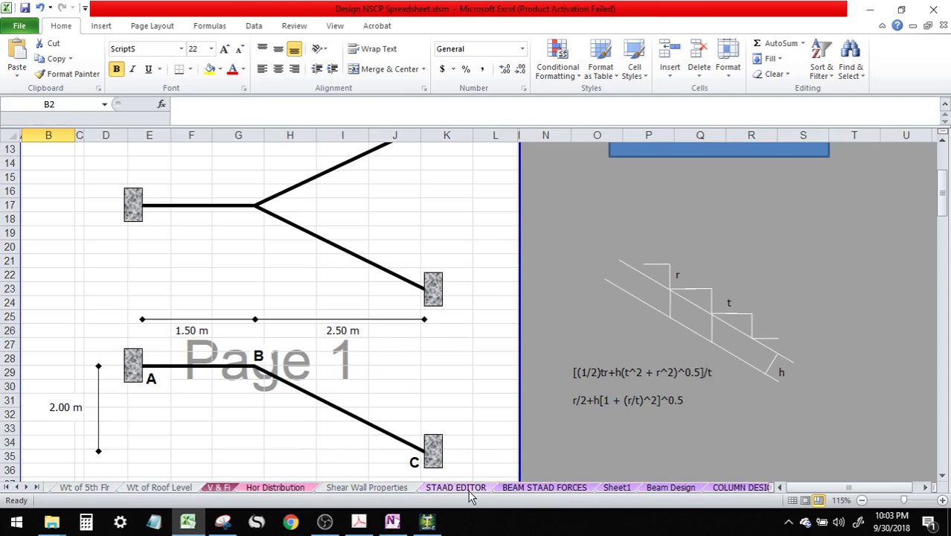
{"action": "left_click", "coordinate": [670, 488]}
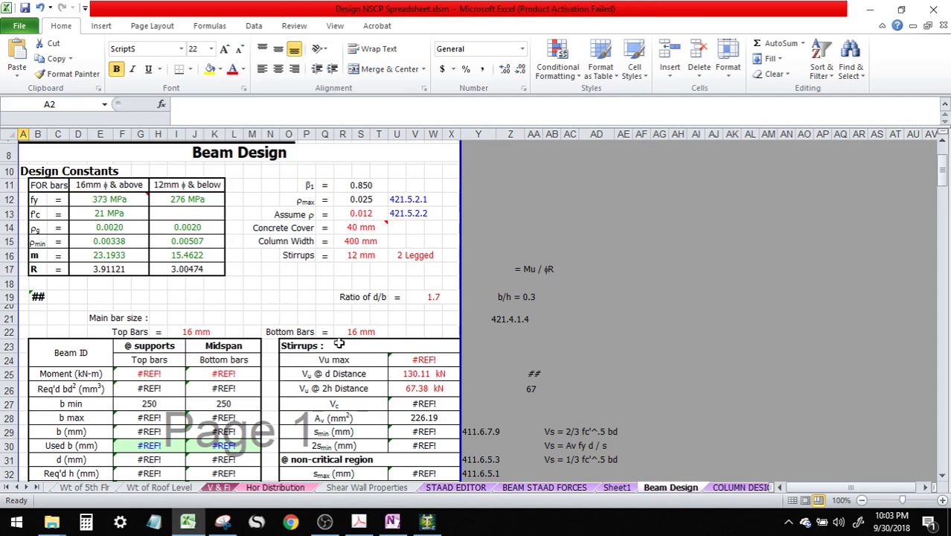
{"action": "scroll", "coordinate": [409, 347], "scroll_direction": "down", "scroll_amount": 1}
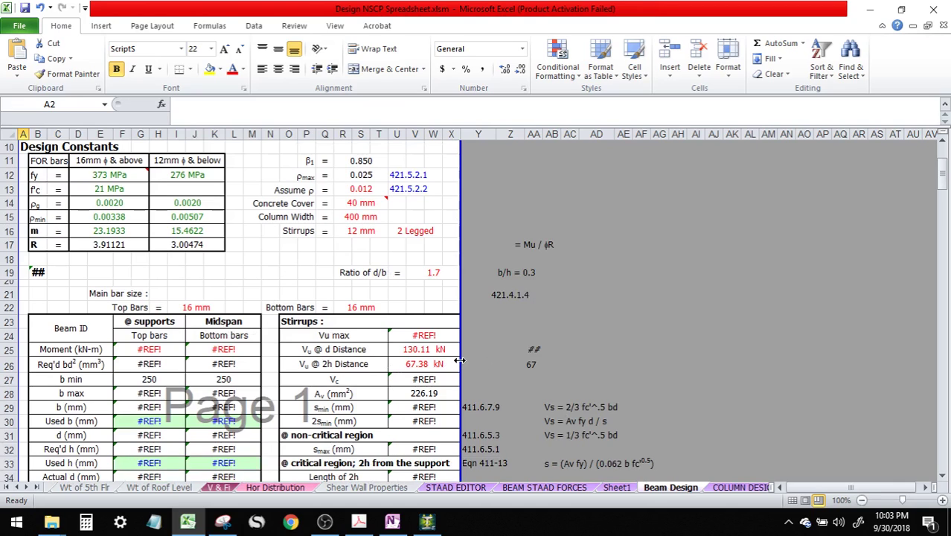
Enter 203.9 kN-m as the support moment in cell F25, then return to STAAD.Pro.
{"action": "left_click", "coordinate": [149, 349]}
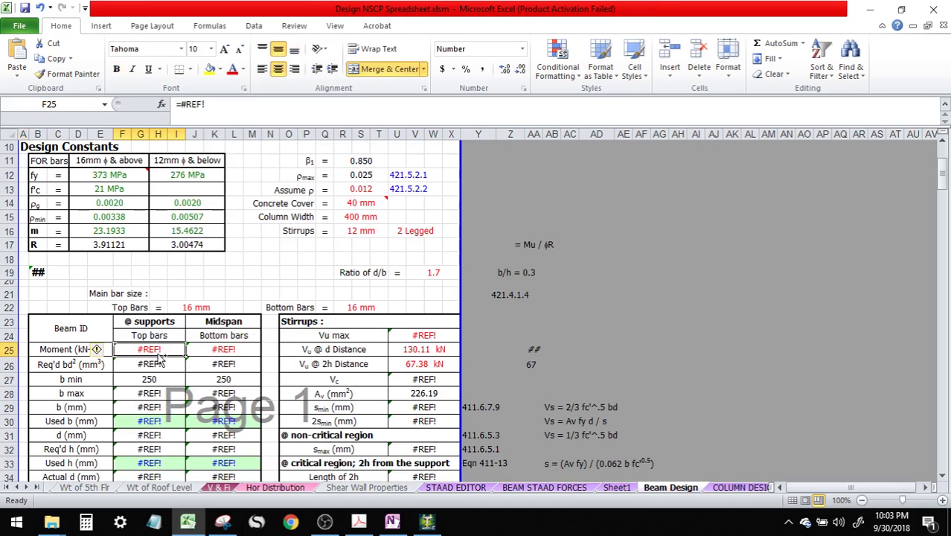
{"action": "type", "text": "203.9"}
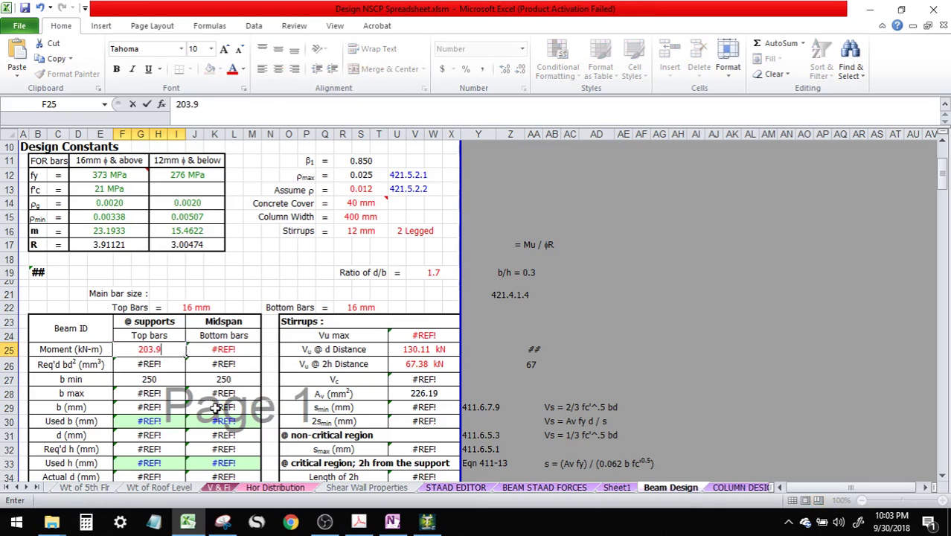
{"action": "key", "text": "Return"}
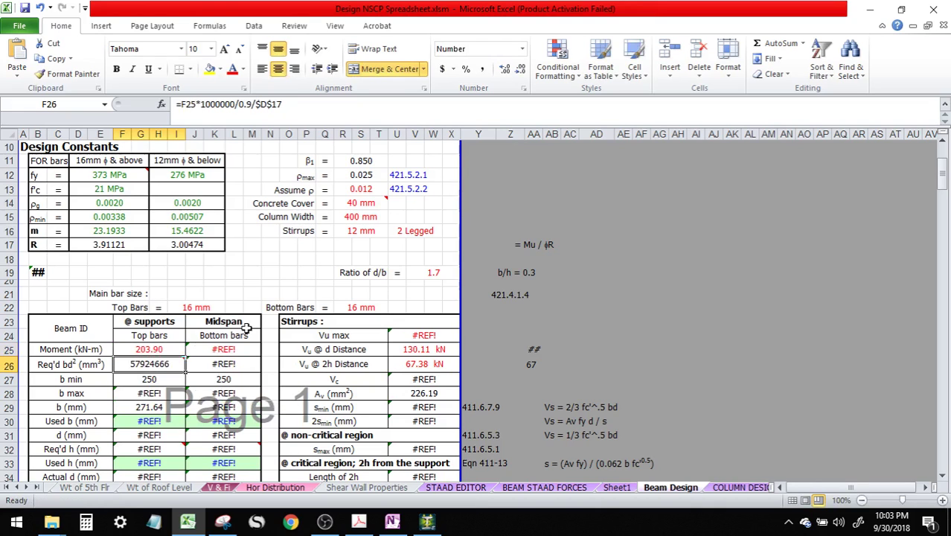
{"action": "left_click", "coordinate": [153, 349]}
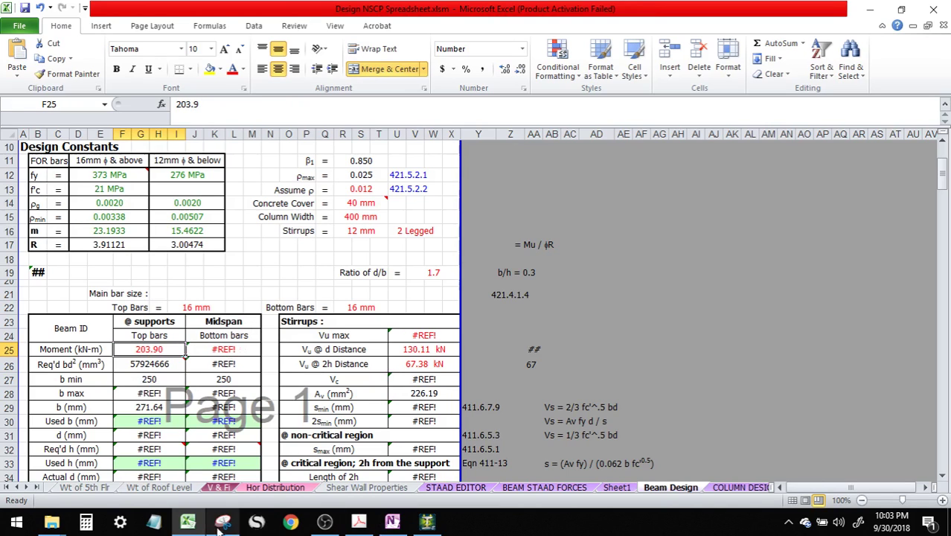
{"action": "left_click", "coordinate": [425, 521]}
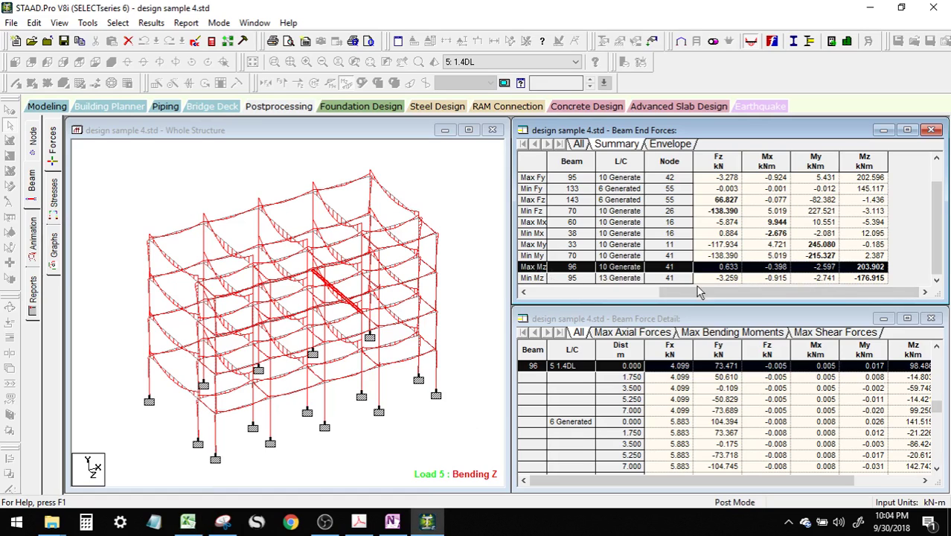
{"action": "left_click_drag", "start_coordinate": [716, 295], "coordinate": [651, 296]}
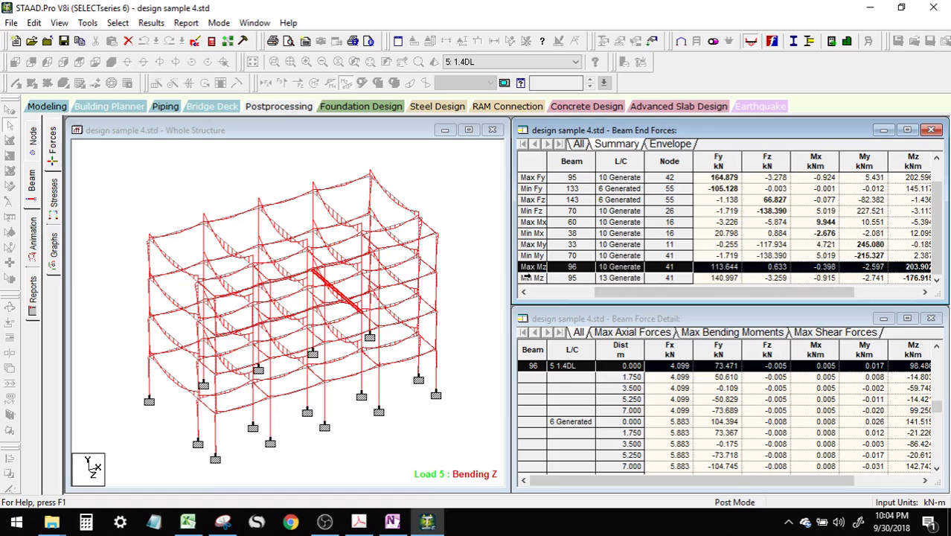
{"action": "left_click", "coordinate": [532, 278]}
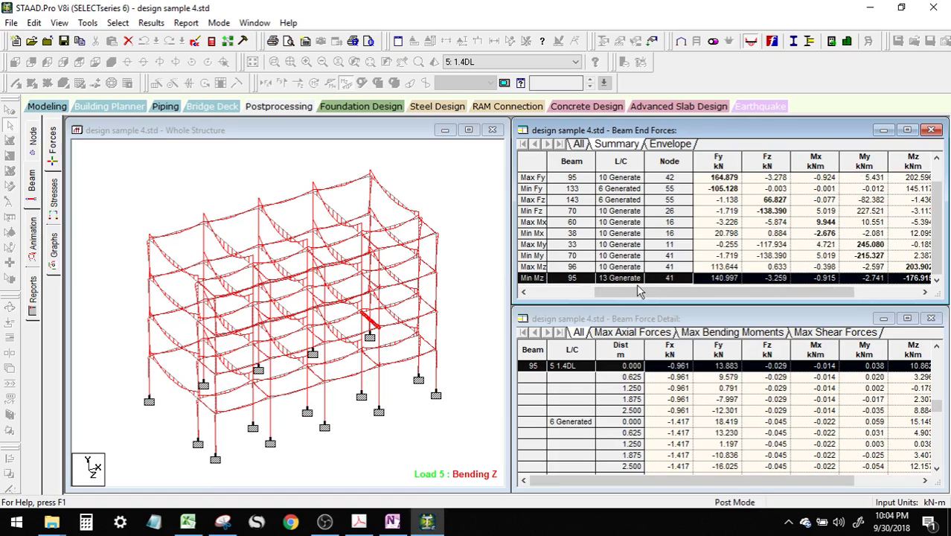
{"action": "left_click_drag", "start_coordinate": [638, 292], "coordinate": [776, 298]}
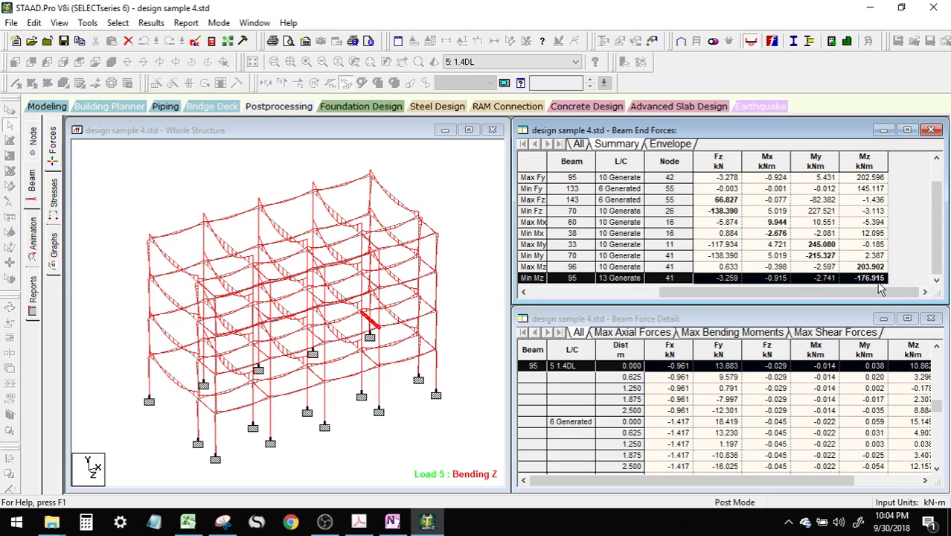
{"action": "left_click", "coordinate": [409, 444]}
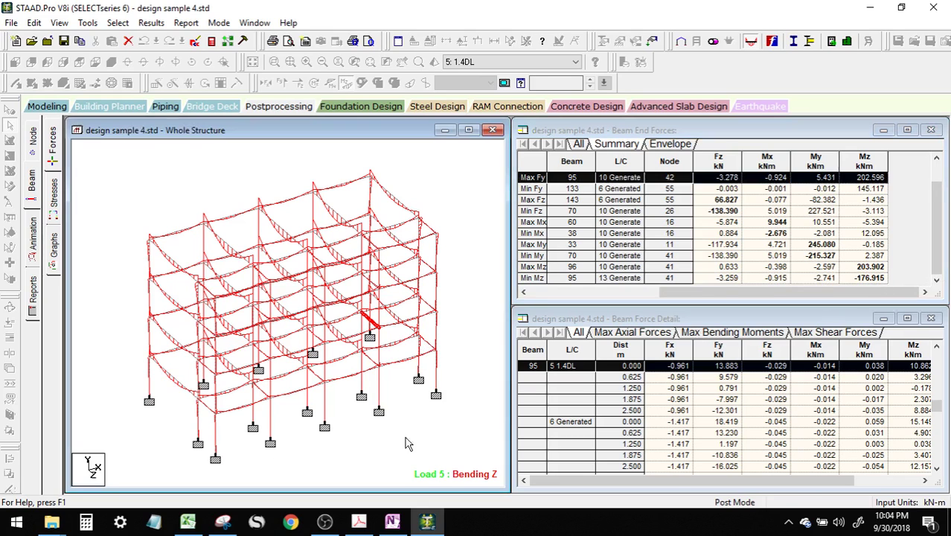
{"action": "scroll", "coordinate": [318, 442], "scroll_direction": "up", "scroll_amount": 3}
{"action": "middle_click_drag", "start_coordinate": [421, 372], "coordinate": [426, 368]}
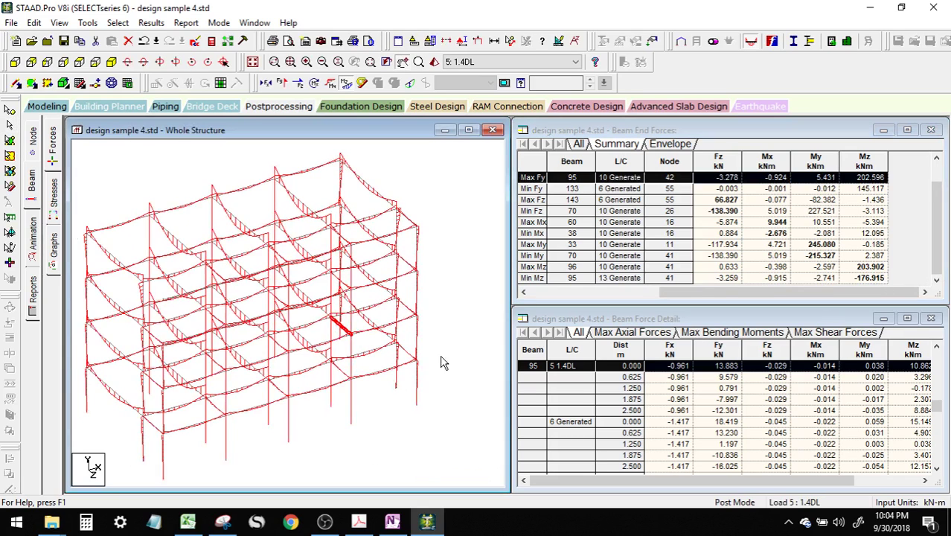
{"action": "left_click", "coordinate": [312, 301]}
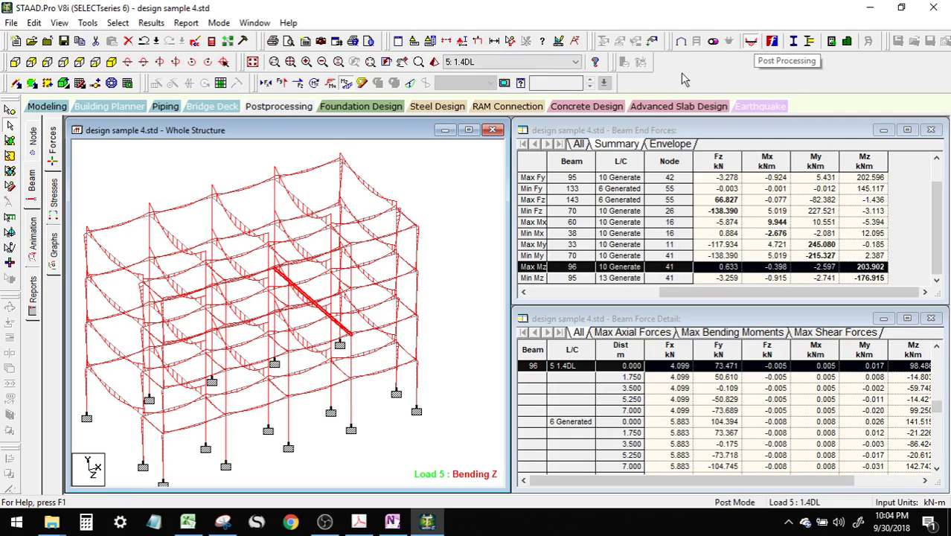
Turn off the moment diagram and use View Selected Objects Only to isolate beam 96.
{"action": "left_click", "coordinate": [346, 86]}
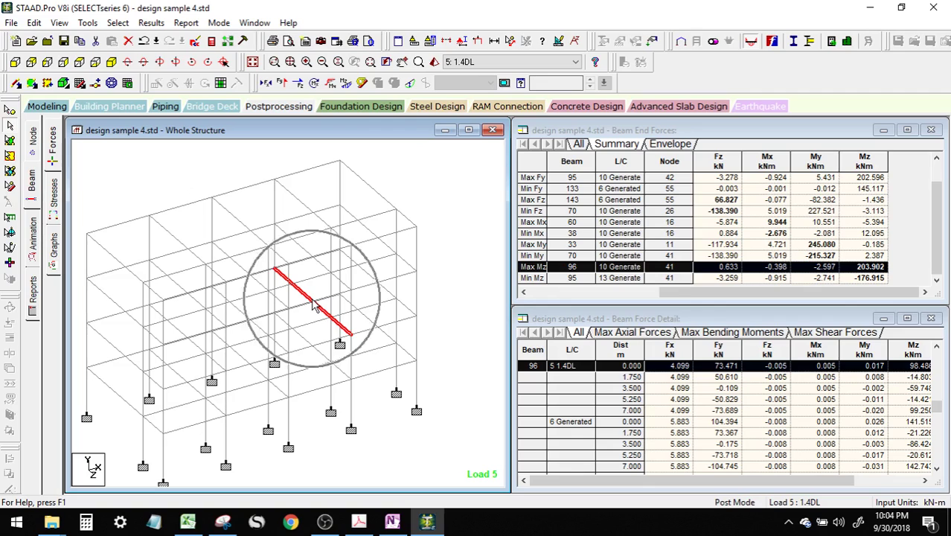
{"action": "left_click", "coordinate": [118, 23]}
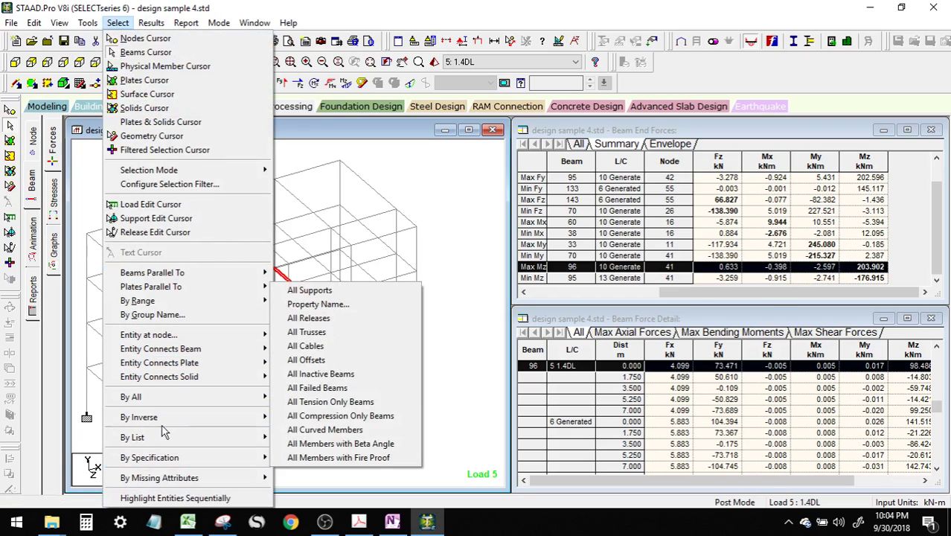
{"action": "mouse_move", "coordinate": [165, 409]}
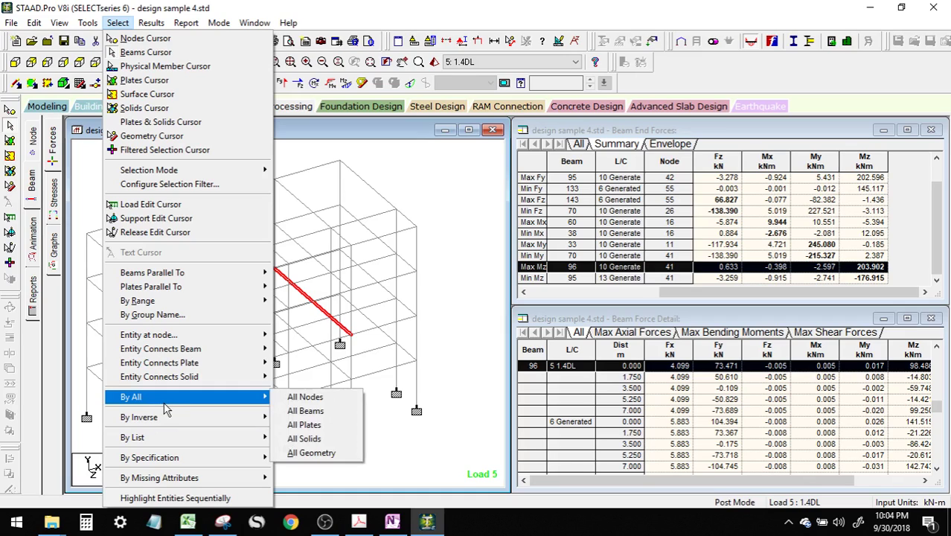
{"action": "mouse_move", "coordinate": [61, 24]}
{"action": "left_click", "coordinate": [77, 66]}
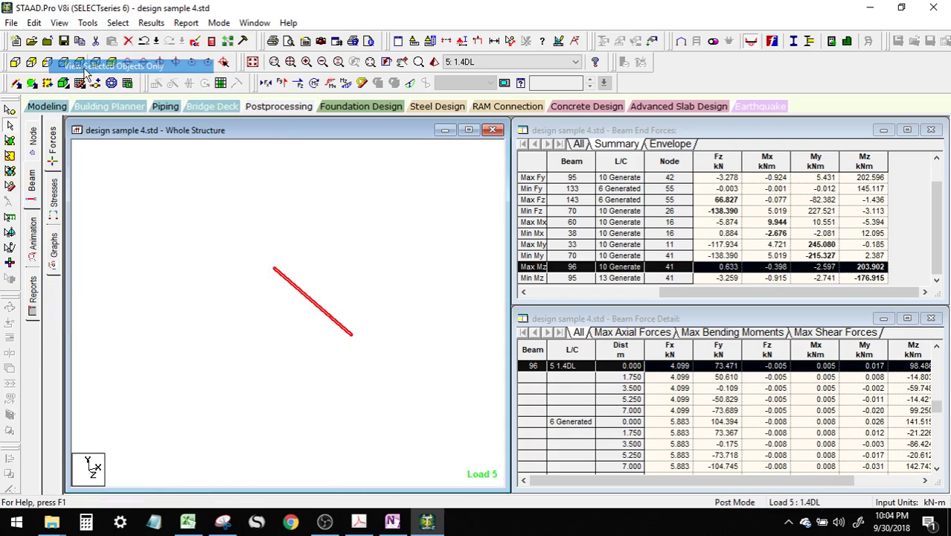
{"action": "left_click", "coordinate": [357, 259]}
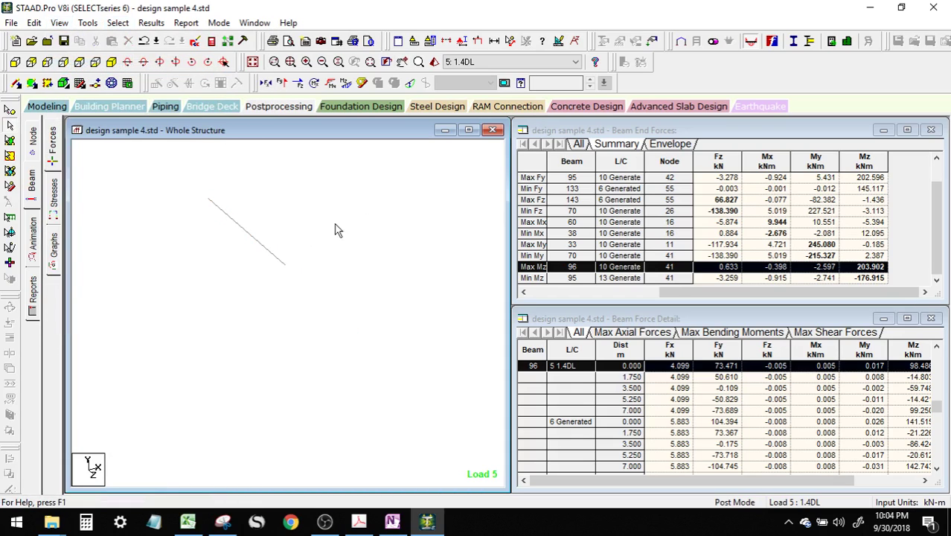
{"action": "double_click", "coordinate": [245, 231]}
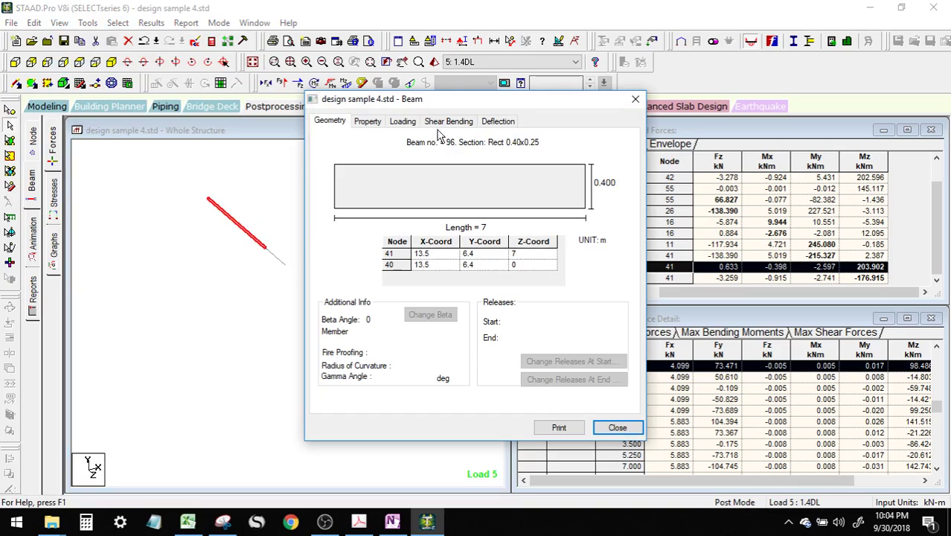
{"action": "left_click", "coordinate": [452, 123]}
{"action": "left_click", "coordinate": [617, 351]}
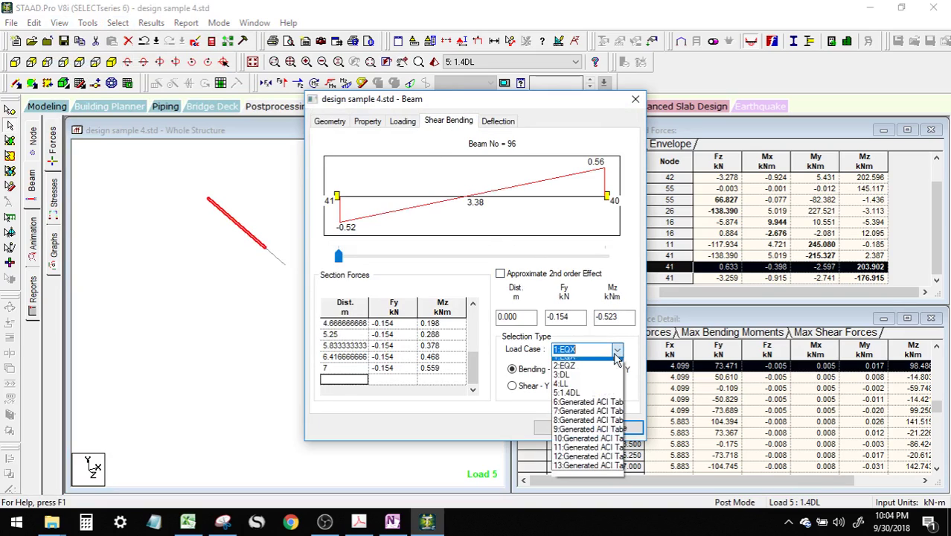
{"action": "left_click", "coordinate": [585, 444]}
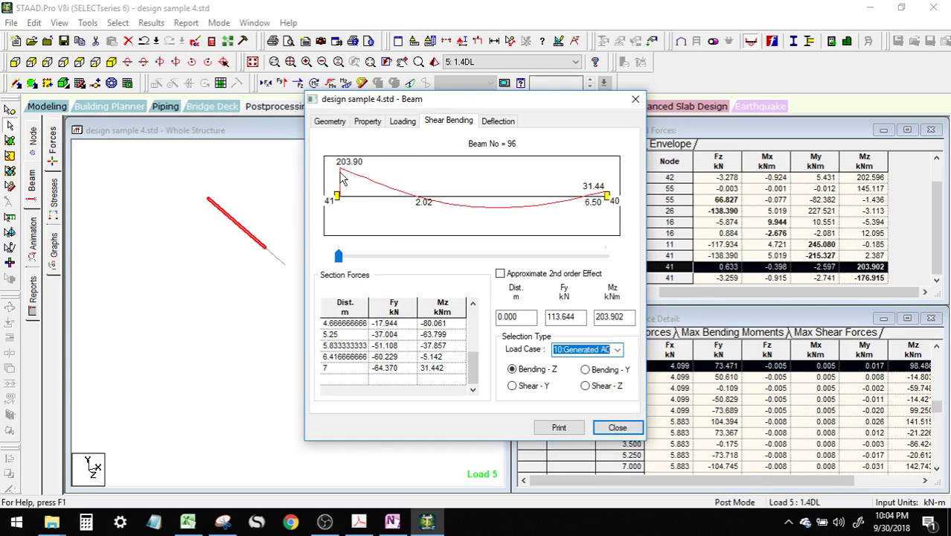
{"action": "left_click", "coordinate": [622, 428]}
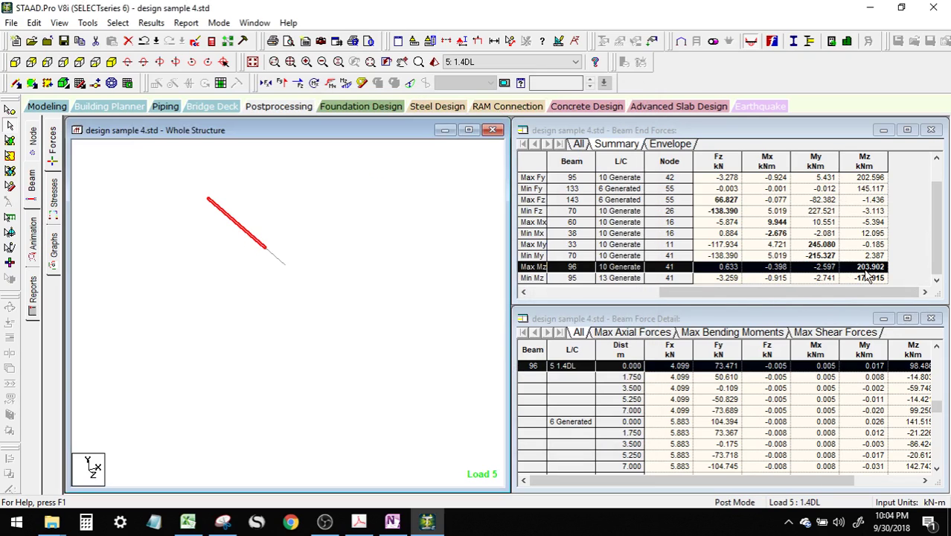
{"action": "left_click", "coordinate": [191, 523]}
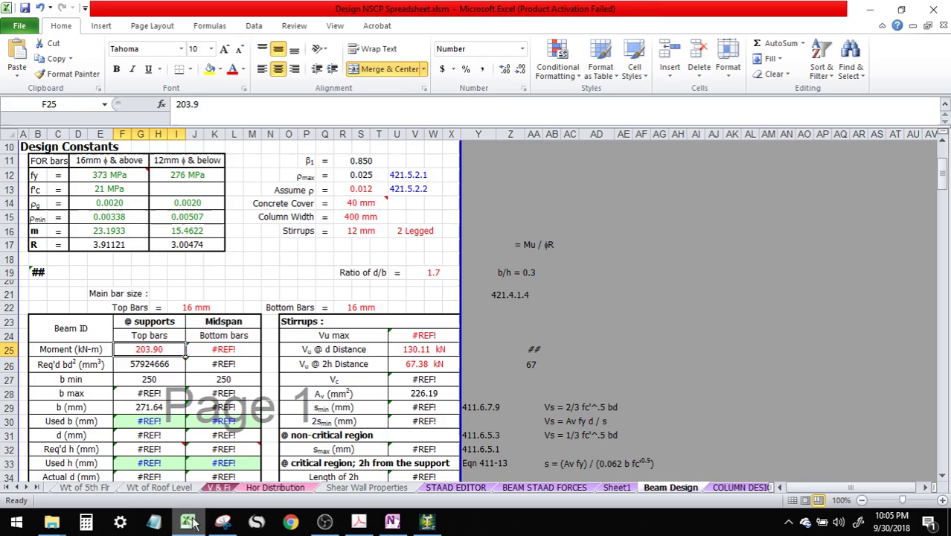
{"action": "left_click", "coordinate": [152, 353]}
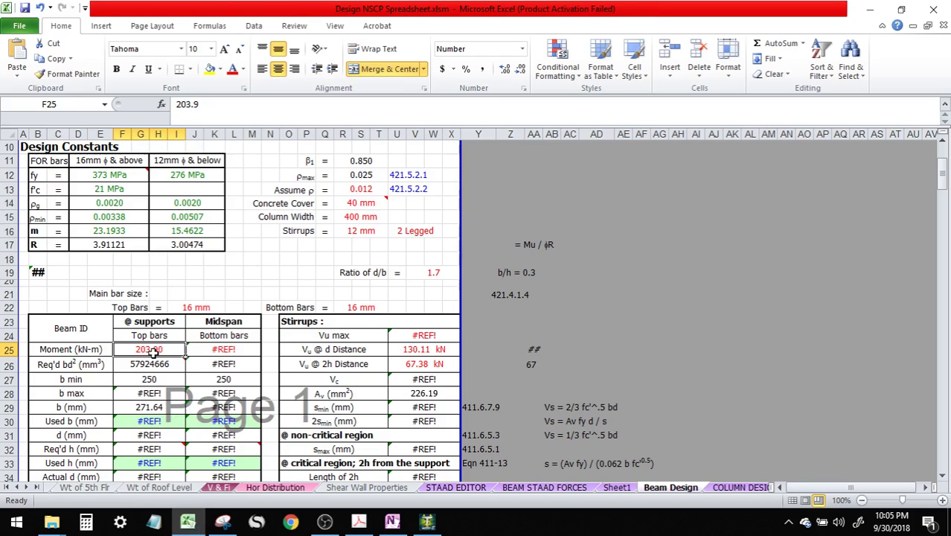
{"action": "left_click", "coordinate": [203, 351]}
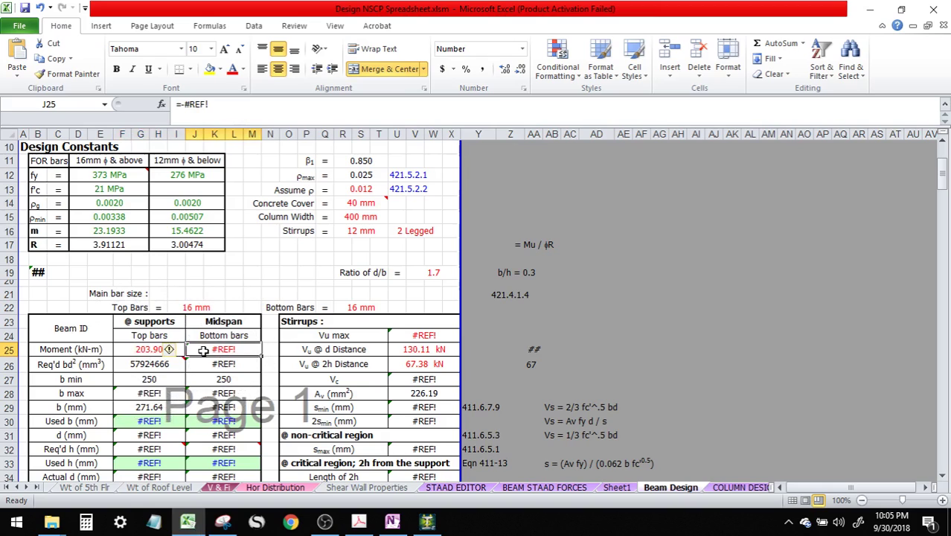
{"action": "mouse_move", "coordinate": [427, 526]}
{"action": "left_click", "coordinate": [425, 524]}
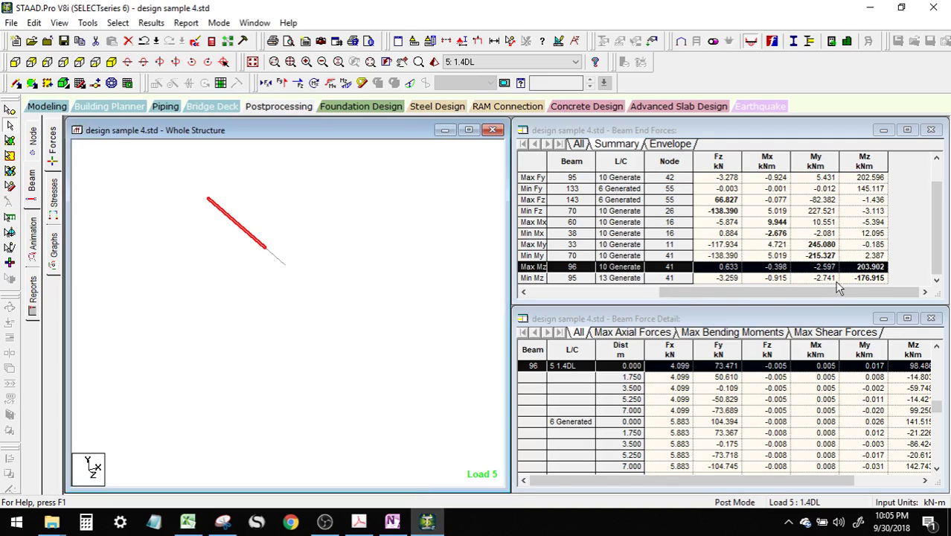
Open the beam details window for beam 95 and move it aside.
{"action": "left_click", "coordinate": [540, 277]}
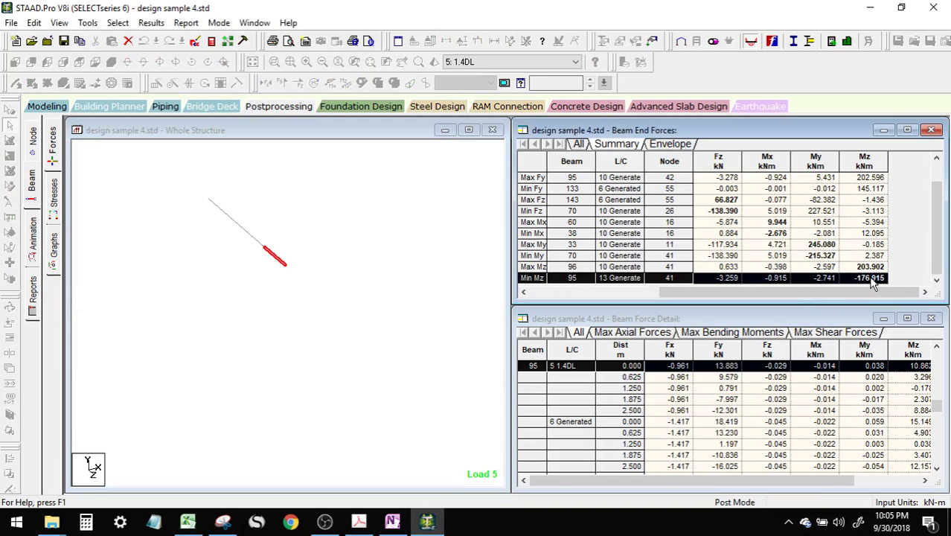
{"action": "double_click", "coordinate": [279, 266]}
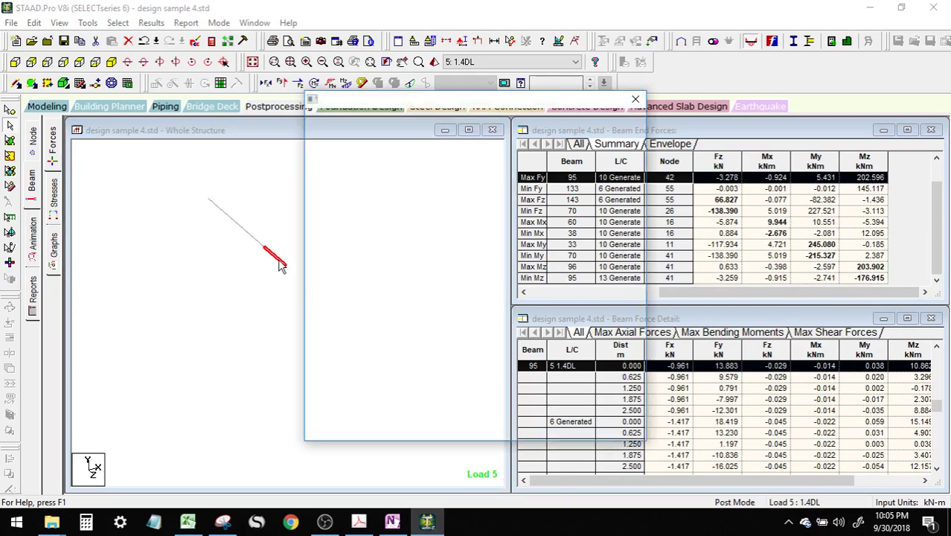
{"action": "left_click_drag", "start_coordinate": [517, 104], "coordinate": [359, 64]}
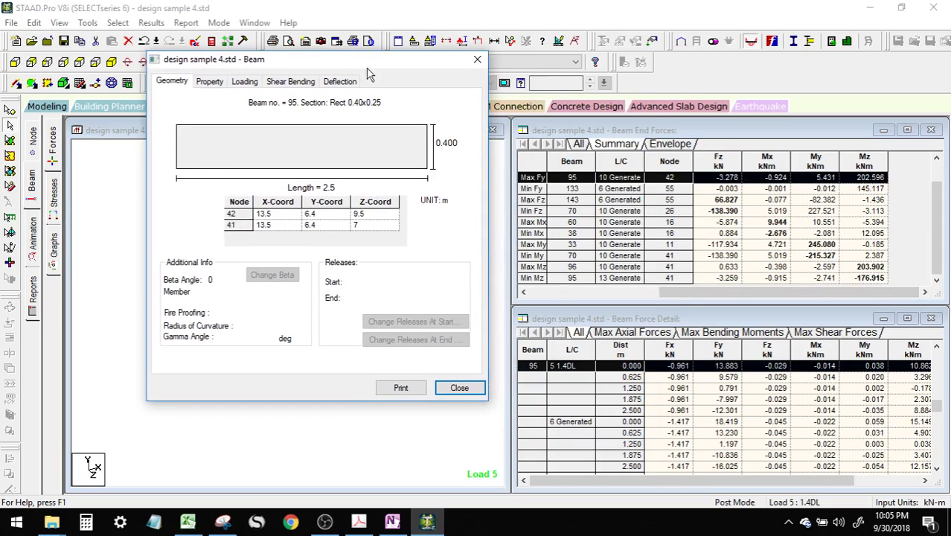
{"action": "left_click", "coordinate": [612, 289]}
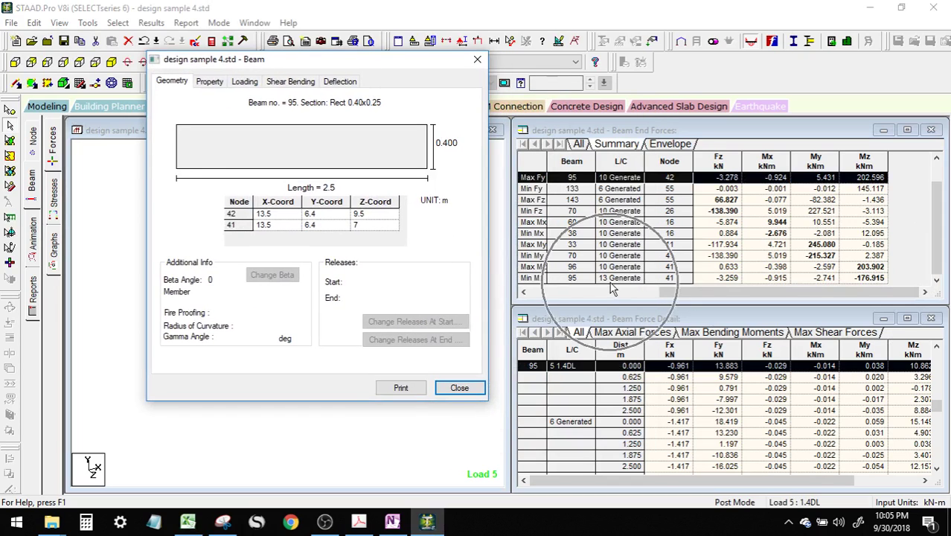
Read beam 95's load case 13 moment, −176.91 kNm at node 41, then return to Excel.
{"action": "left_click", "coordinate": [291, 81]}
{"action": "left_click", "coordinate": [459, 310]}
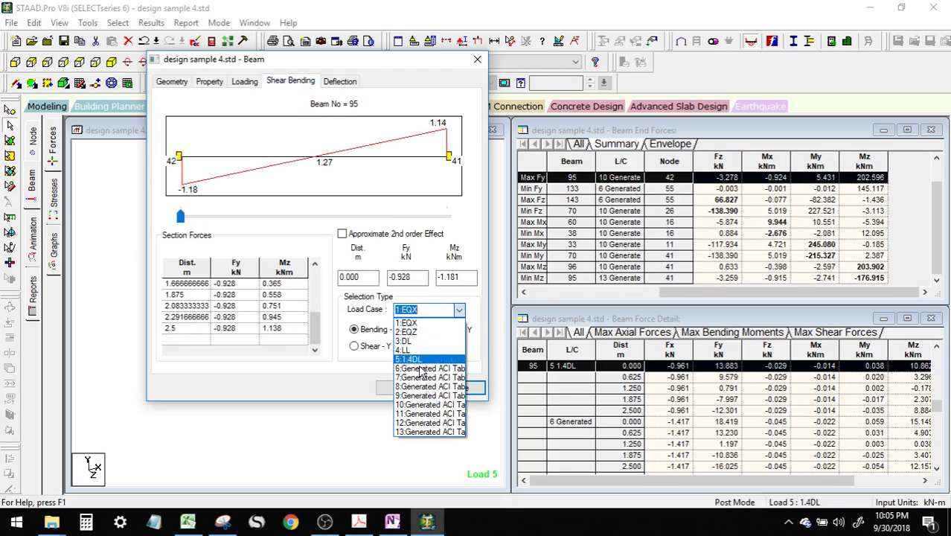
{"action": "left_click", "coordinate": [422, 431]}
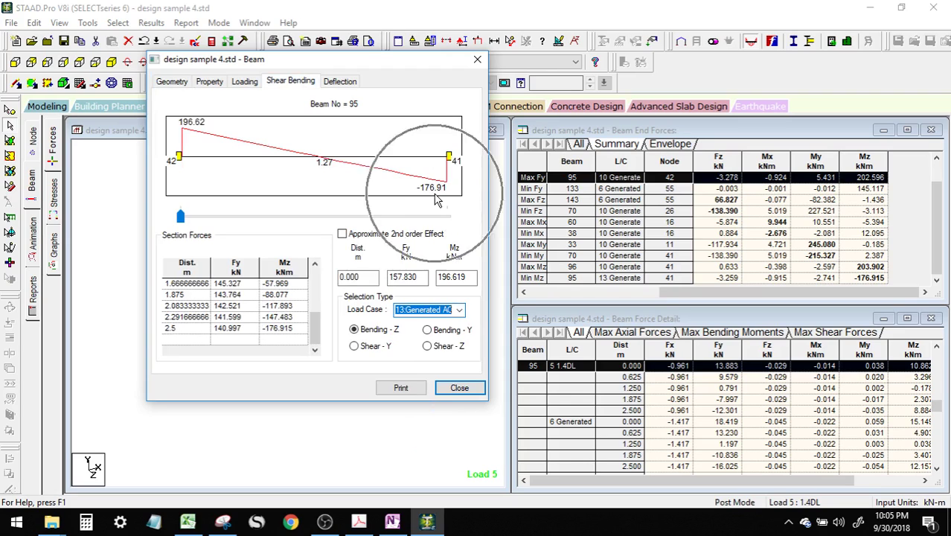
{"action": "left_click", "coordinate": [460, 388]}
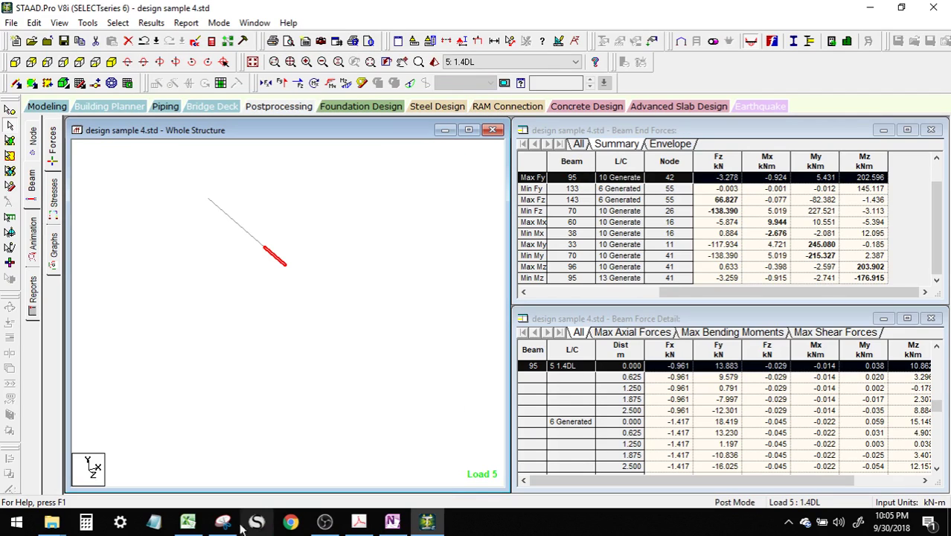
{"action": "left_click", "coordinate": [188, 523]}
Replace the #REF! in J25's formula with 176 so the midspan moment reads -176.00 kN-m.
{"action": "left_click", "coordinate": [214, 372]}
{"action": "left_click", "coordinate": [218, 350]}
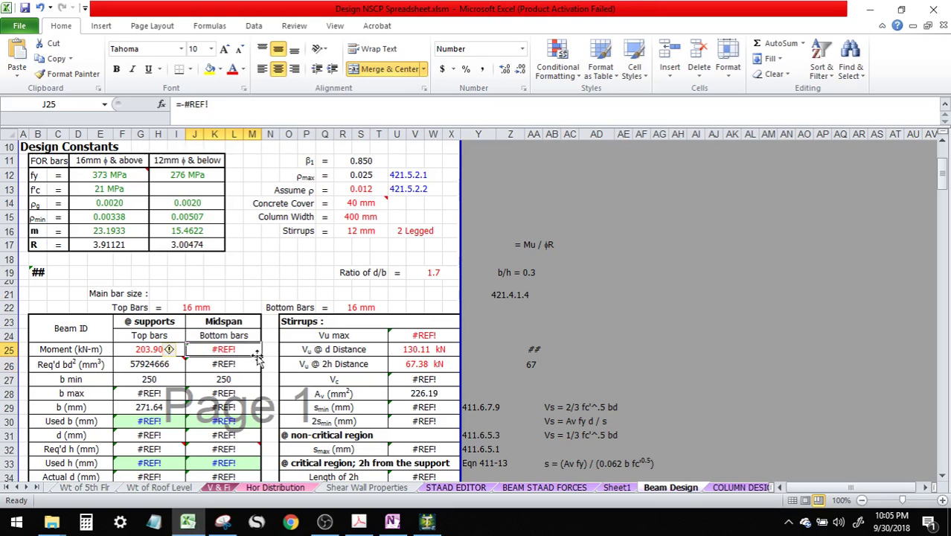
{"action": "double_click", "coordinate": [198, 104]}
{"action": "key", "text": "BackSpace"}
{"action": "type", "text": "176"}
{"action": "key", "text": "Return"}
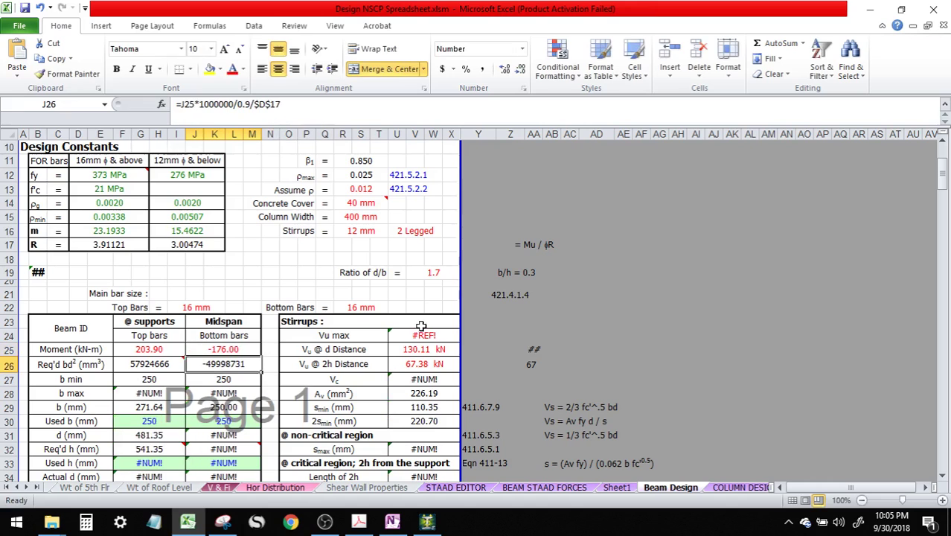
{"action": "scroll", "coordinate": [262, 324], "scroll_direction": "down", "scroll_amount": 1}
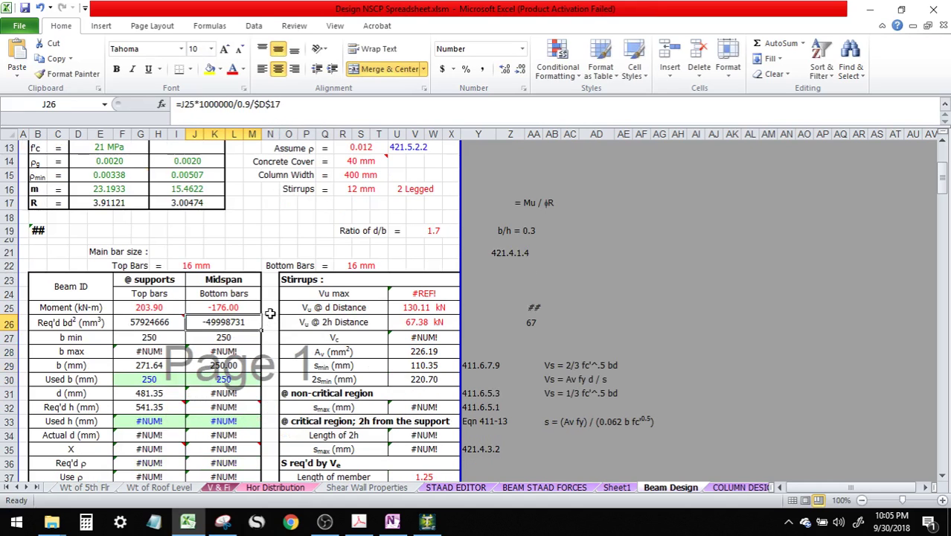
{"action": "scroll", "coordinate": [255, 305], "scroll_direction": "up", "scroll_amount": 2}
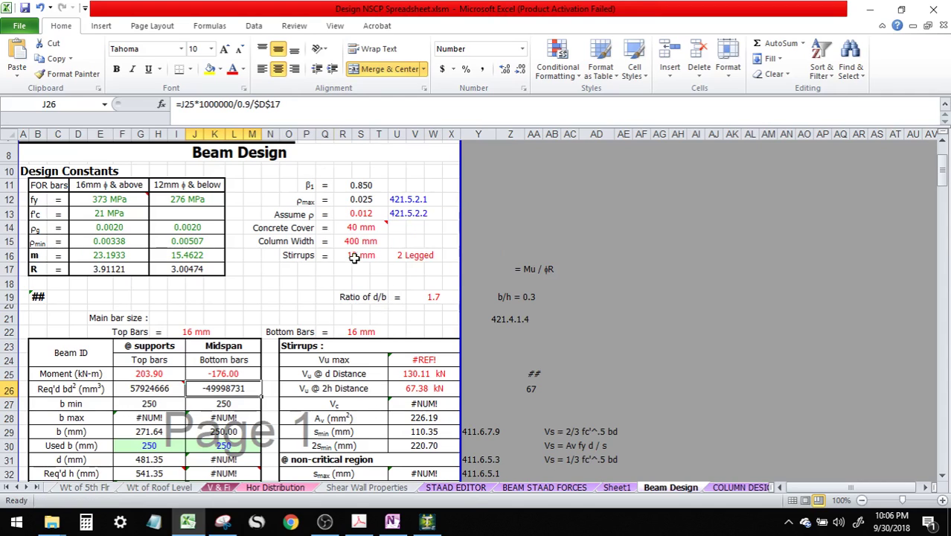
Change the stirrup size in cell R16 from 12 mm to 10 mm.
{"action": "left_click", "coordinate": [409, 255]}
{"action": "left_click", "coordinate": [350, 254]}
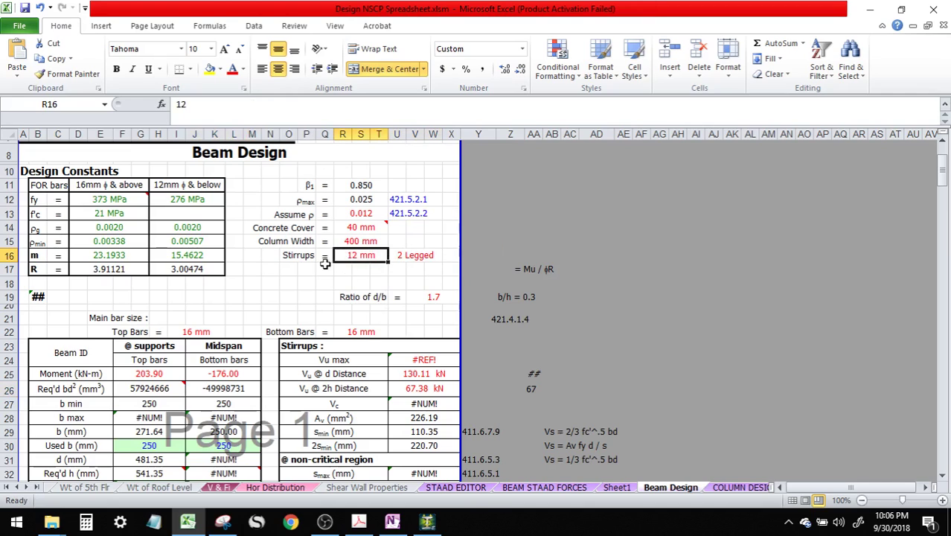
{"action": "type", "text": "10"}
{"action": "key", "text": "Return"}
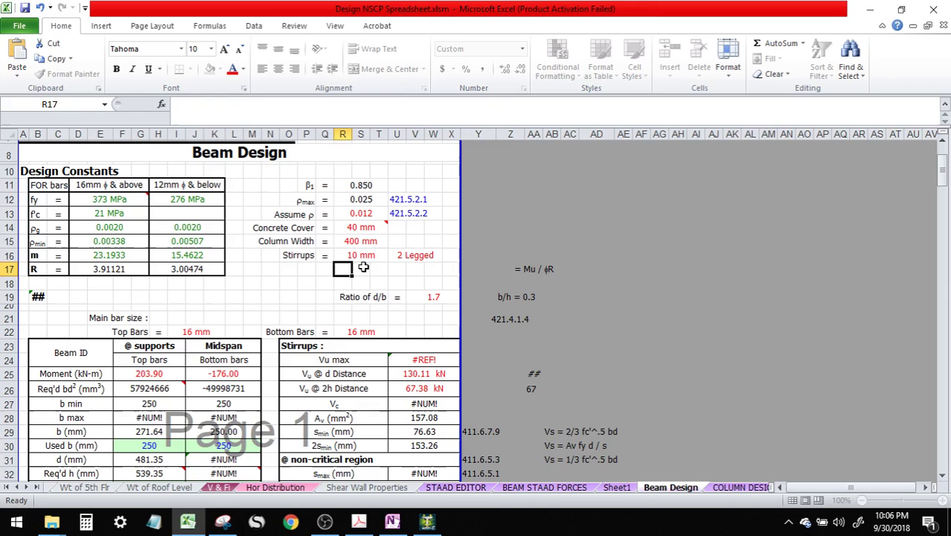
{"action": "scroll", "coordinate": [437, 244], "scroll_direction": "down", "scroll_amount": 2}
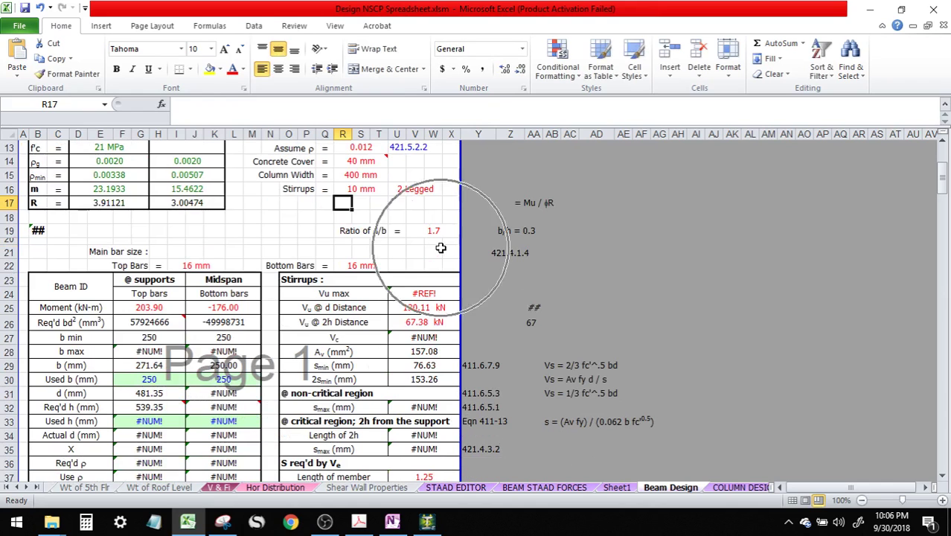
Review the top and bottom bar sizes, the J25 midspan moment and the F28 b max formula.
{"action": "left_click", "coordinate": [187, 267]}
{"action": "left_click", "coordinate": [349, 266]}
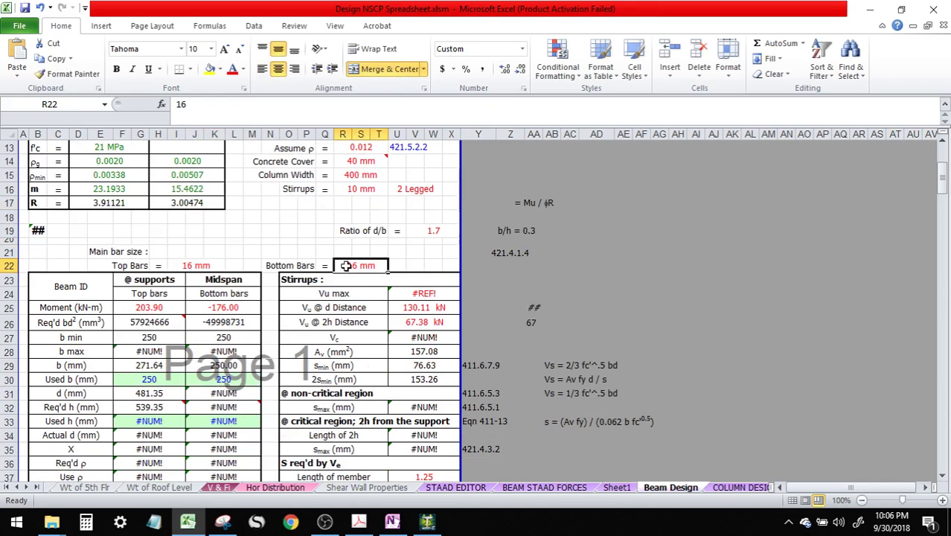
{"action": "scroll", "coordinate": [403, 278], "scroll_direction": "down", "scroll_amount": 1}
{"action": "left_click", "coordinate": [230, 267]}
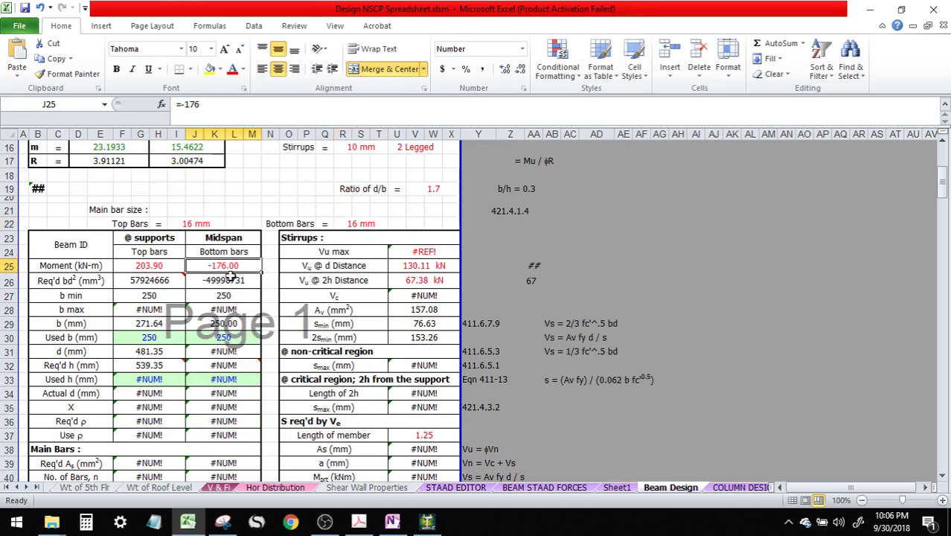
{"action": "left_click", "coordinate": [165, 308]}
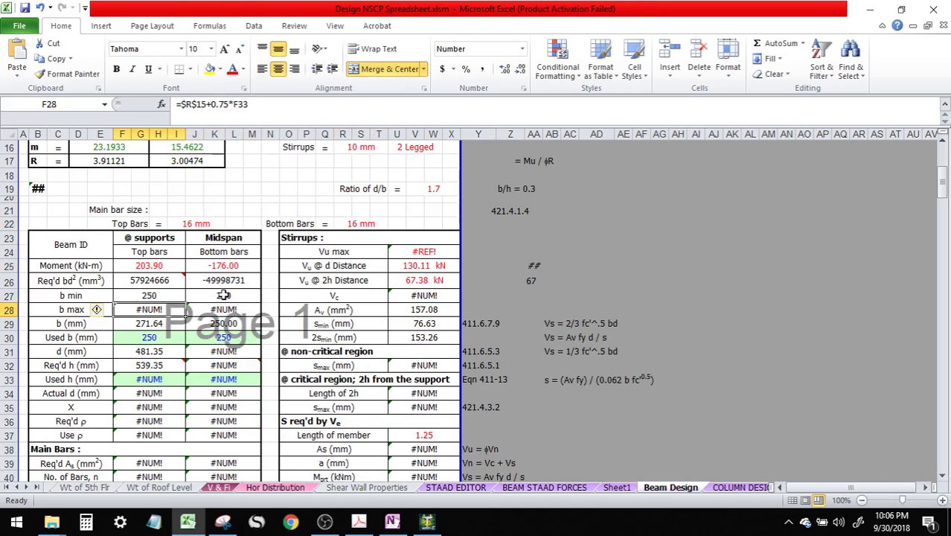
{"action": "scroll", "coordinate": [223, 295], "scroll_direction": "up", "scroll_amount": 1}
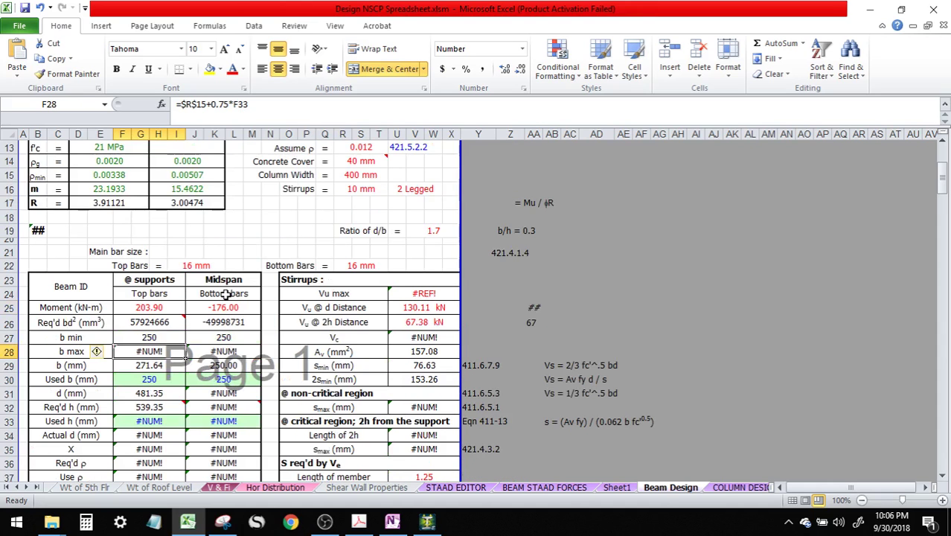
{"action": "scroll", "coordinate": [275, 287], "scroll_direction": "up", "scroll_amount": 2}
{"action": "scroll", "coordinate": [348, 290], "scroll_direction": "down", "scroll_amount": 2}
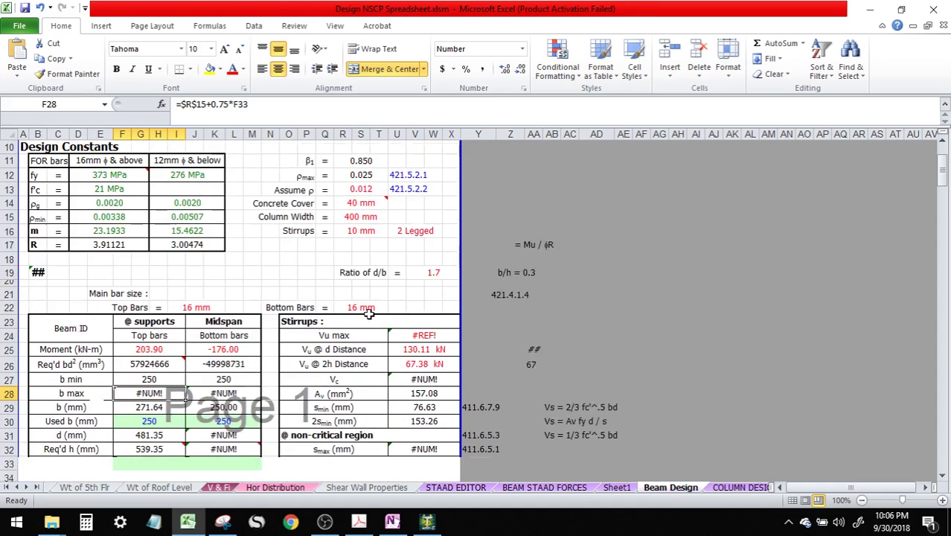
{"action": "scroll", "coordinate": [368, 315], "scroll_direction": "down", "scroll_amount": 2}
{"action": "scroll", "coordinate": [247, 280], "scroll_direction": "up", "scroll_amount": 2}
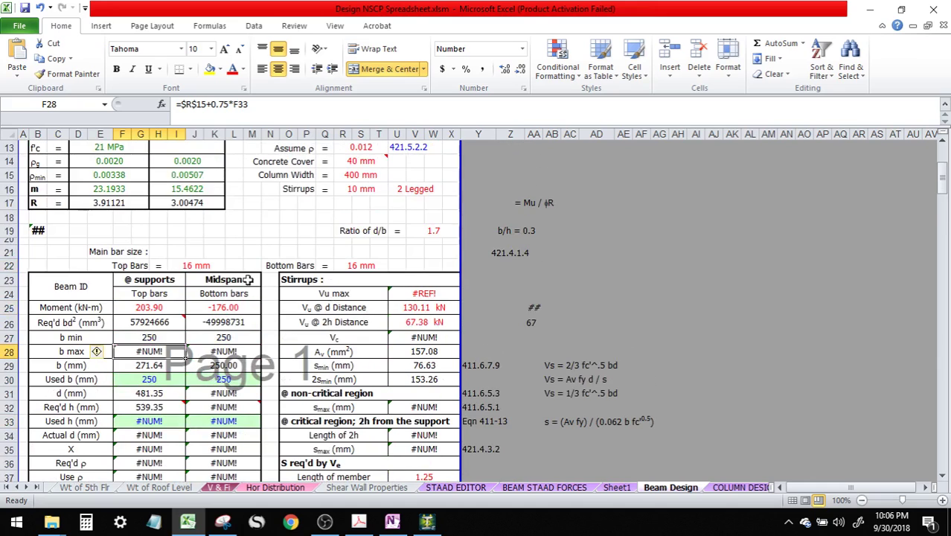
{"action": "left_click", "coordinate": [38, 230]}
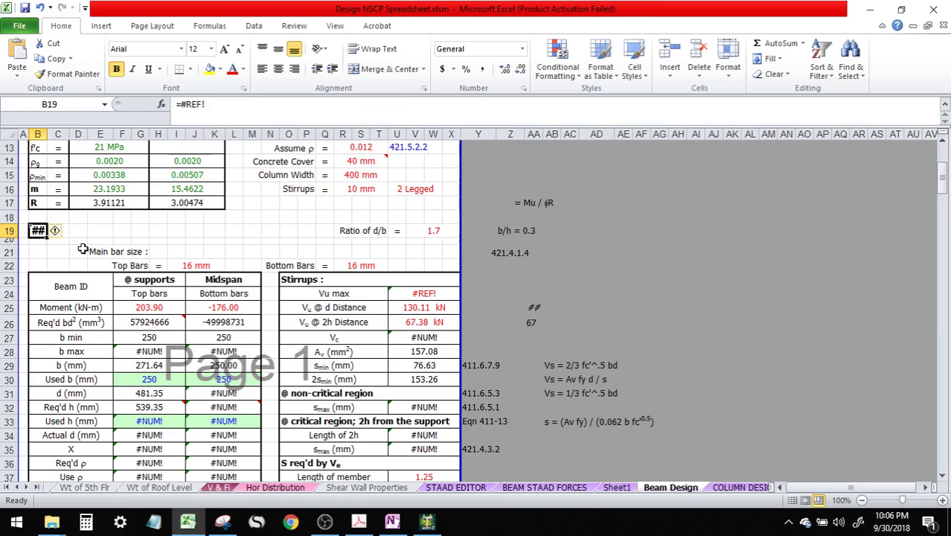
Enter G1 as the beam ID in cell B19.
{"action": "type", "text": "G1"}
{"action": "key", "text": "Return"}
{"action": "left_click", "coordinate": [134, 353]}
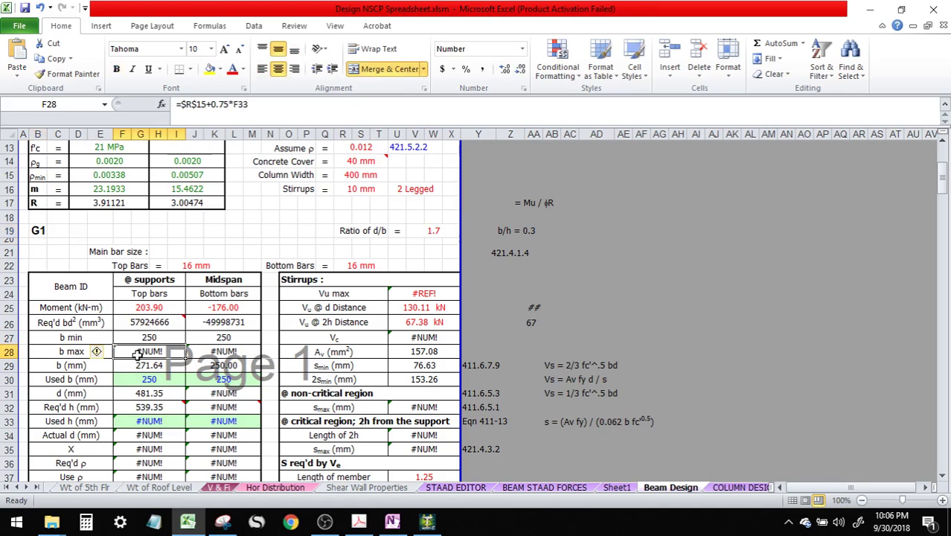
Trace the F28 b max formula unchanged, then inspect the Used h (F33) and Used b (F30) formulas.
{"action": "scroll", "coordinate": [335, 356], "scroll_direction": "up", "scroll_amount": 2}
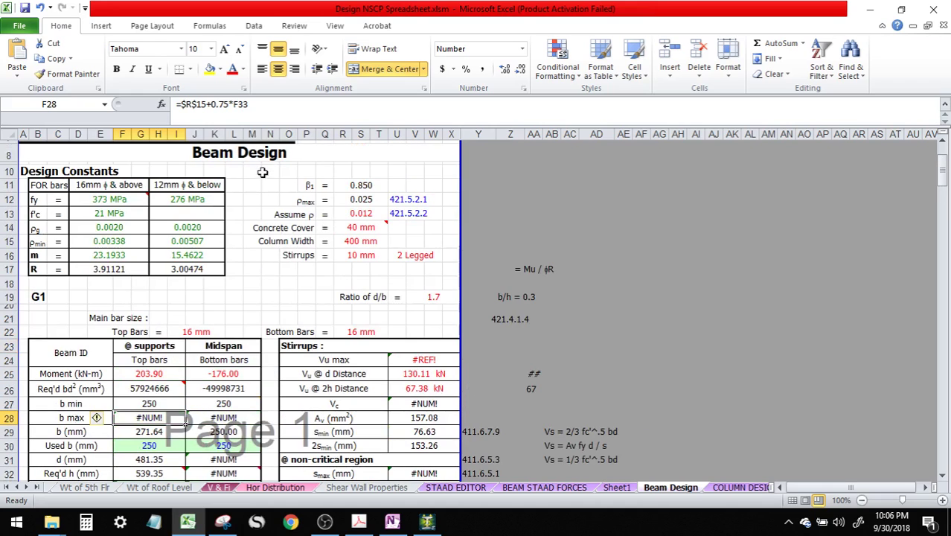
{"action": "left_click", "coordinate": [212, 105]}
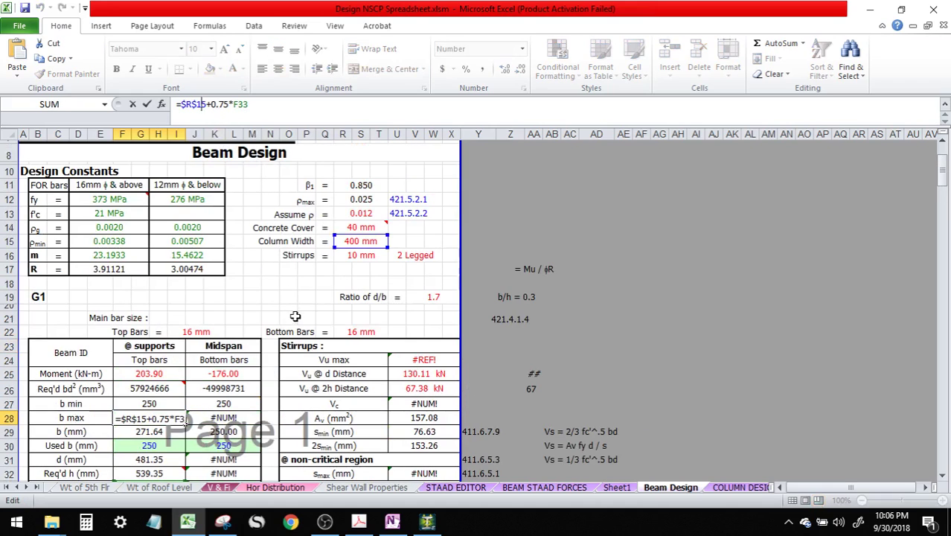
{"action": "left_click_drag", "start_coordinate": [945, 180], "coordinate": [947, 200]}
{"action": "key", "text": "Escape"}
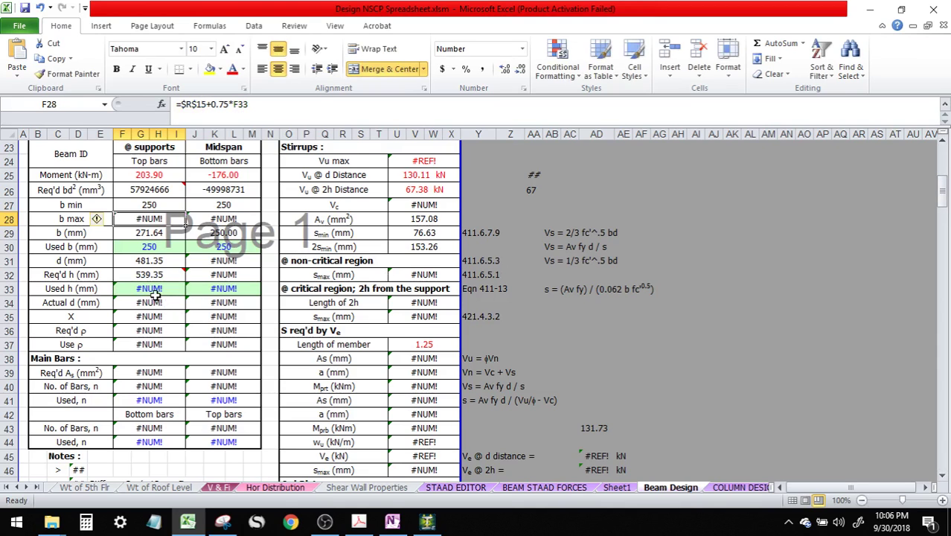
{"action": "left_click", "coordinate": [154, 295]}
{"action": "left_click", "coordinate": [160, 248]}
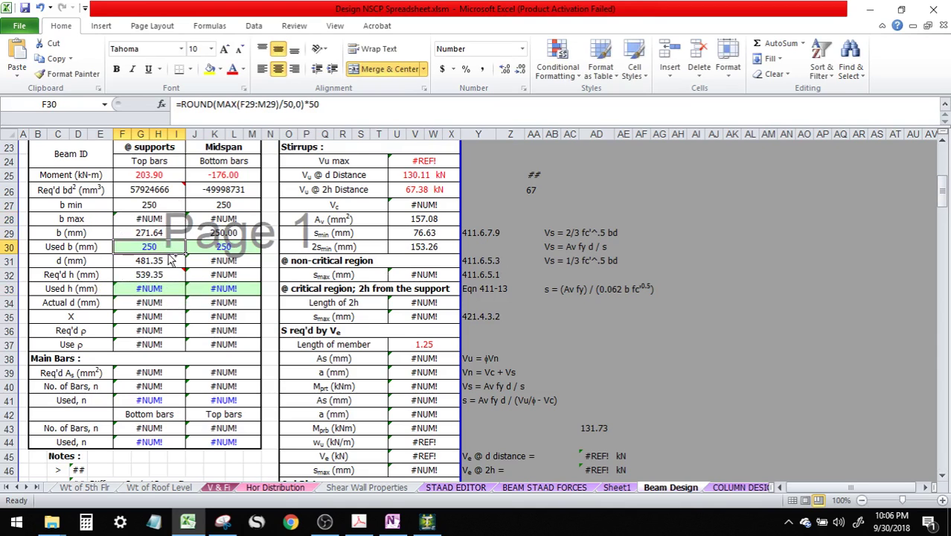